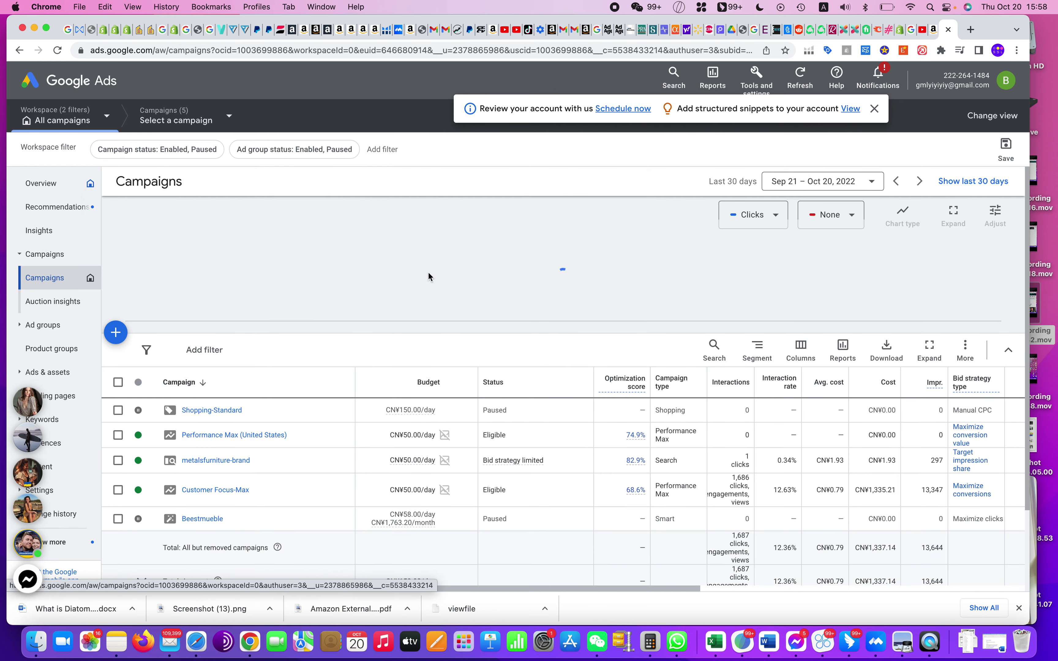
Step: Go back to the campaigns list, start a new campaign and choose the Leads objective
left_click(1034, 508)
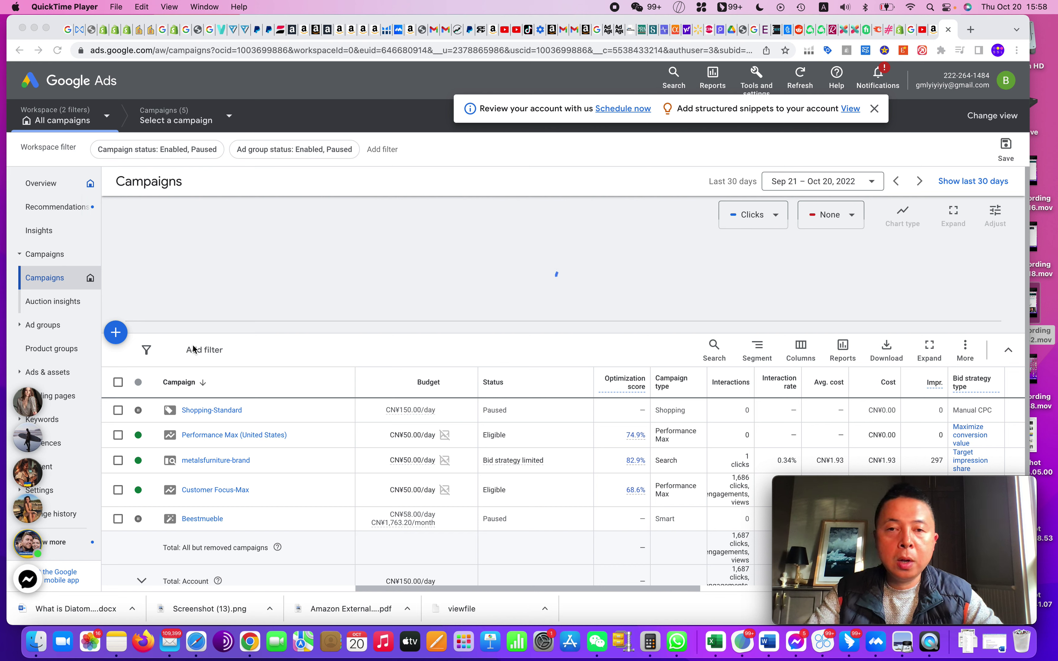
left_click(100, 339)
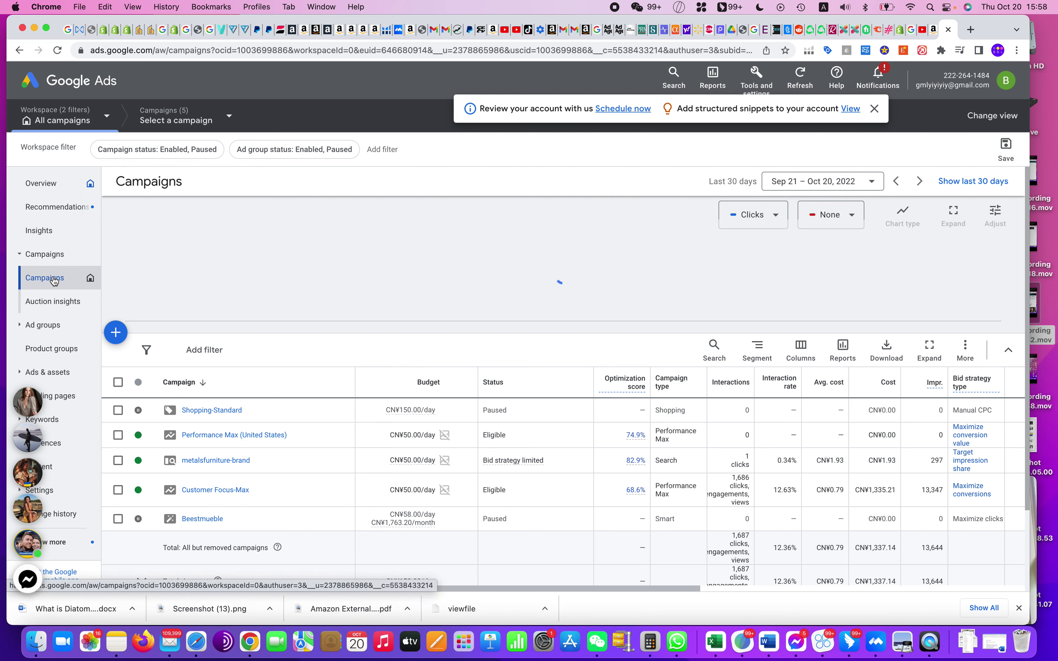
left_click(115, 333)
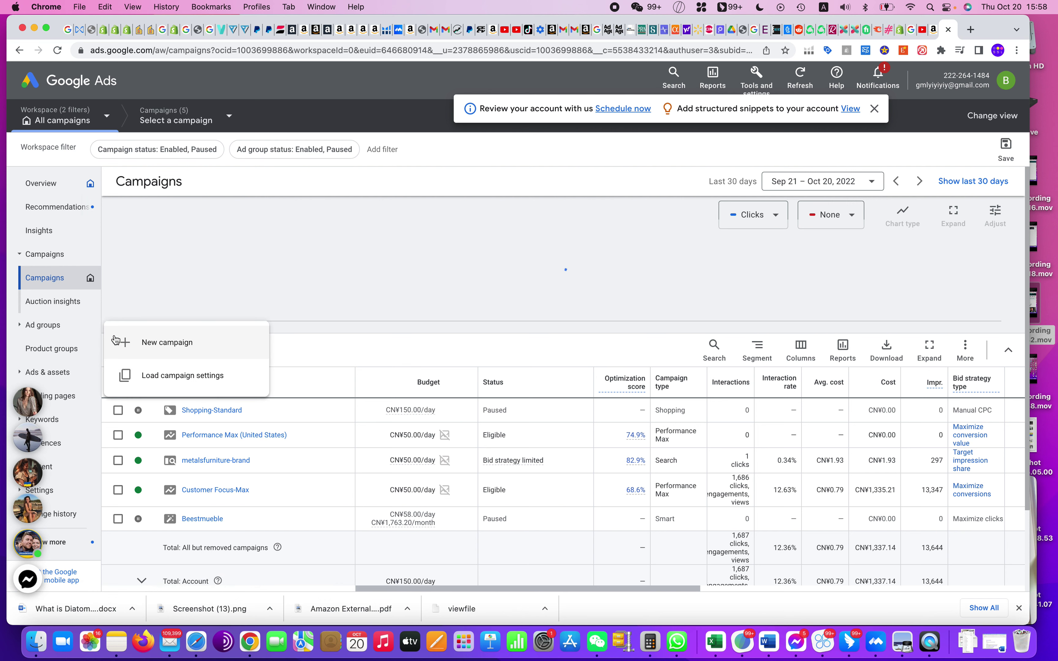
left_click(146, 346)
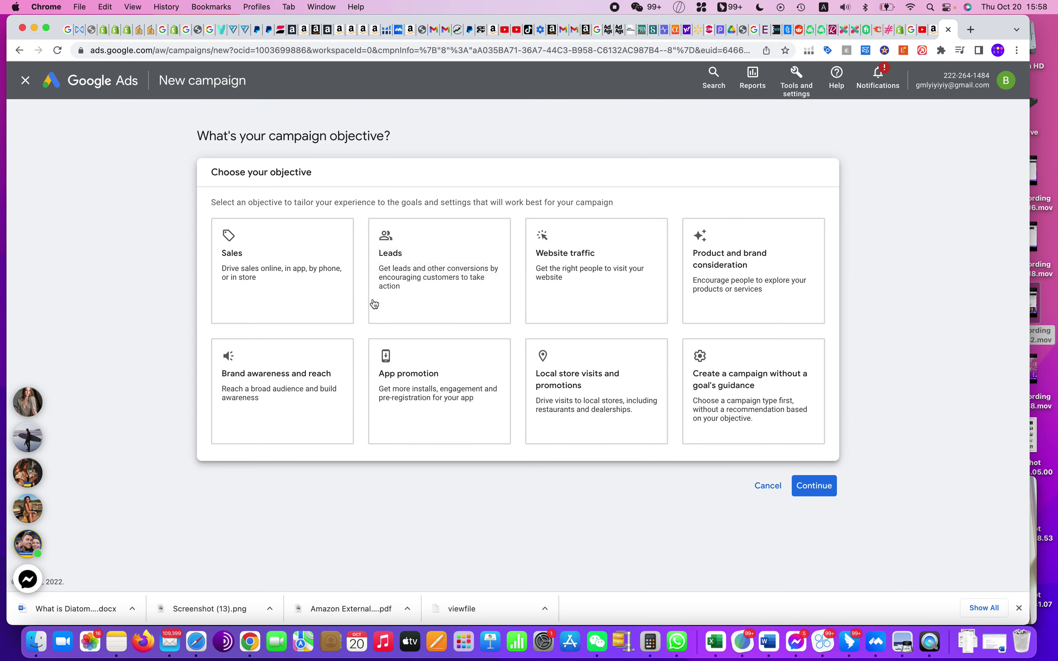
left_click(381, 309)
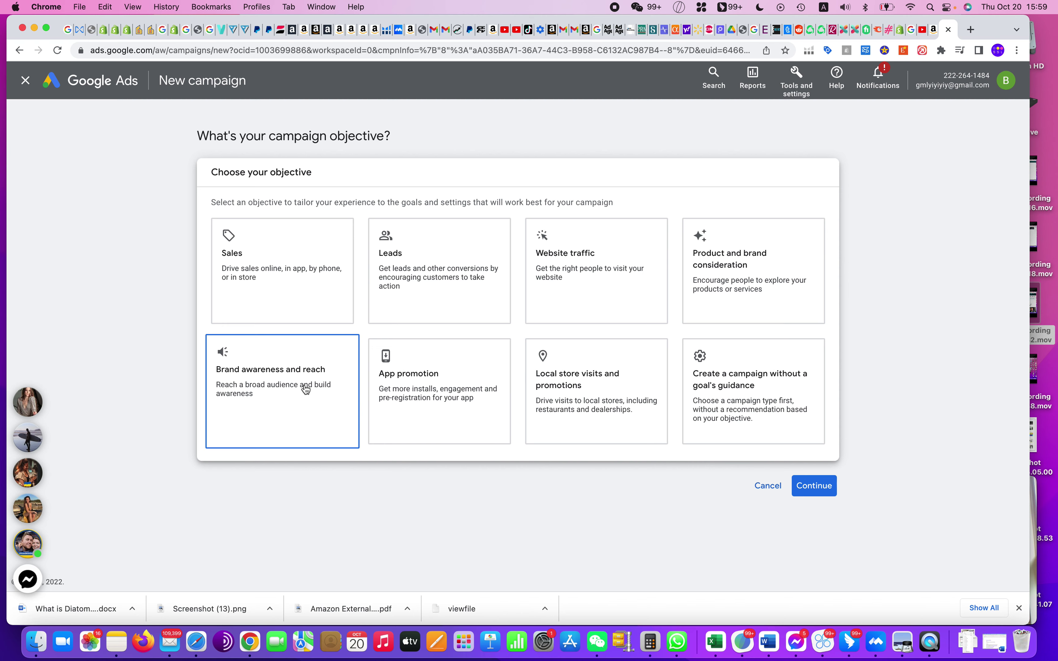
left_click(325, 37)
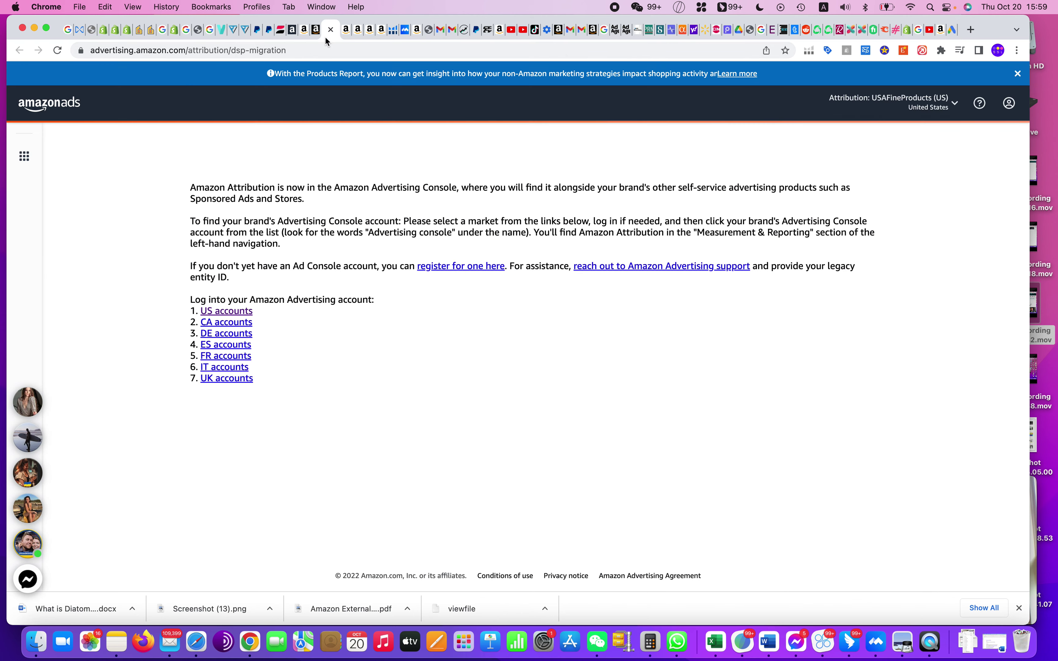
left_click(316, 35)
scroll(665, 353, "down", 2)
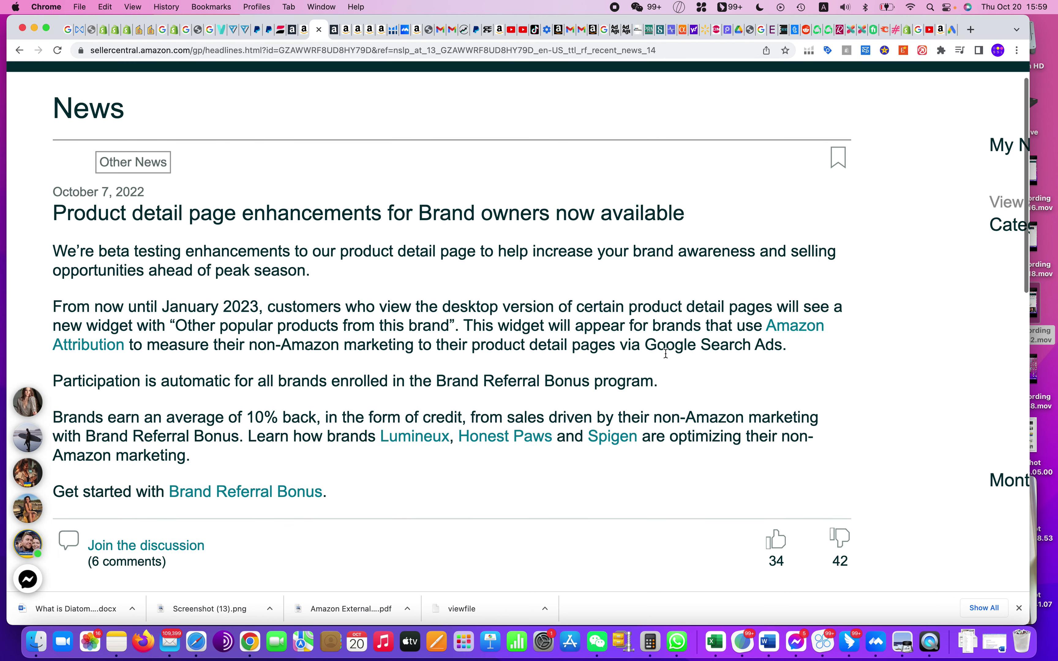
left_click_drag(646, 346, 781, 346)
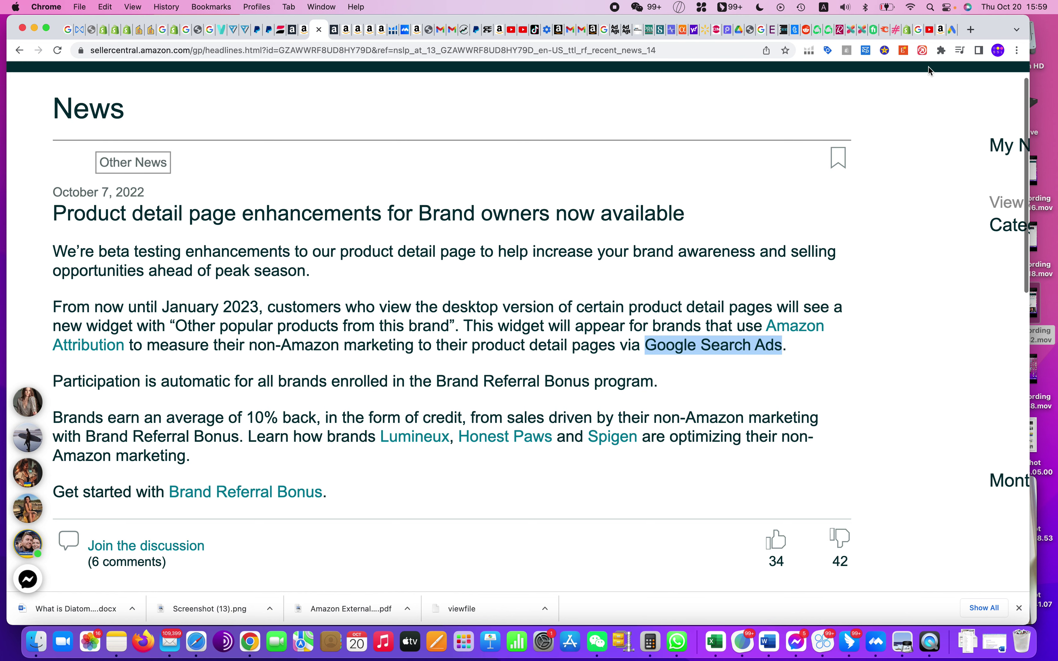
left_click(954, 34)
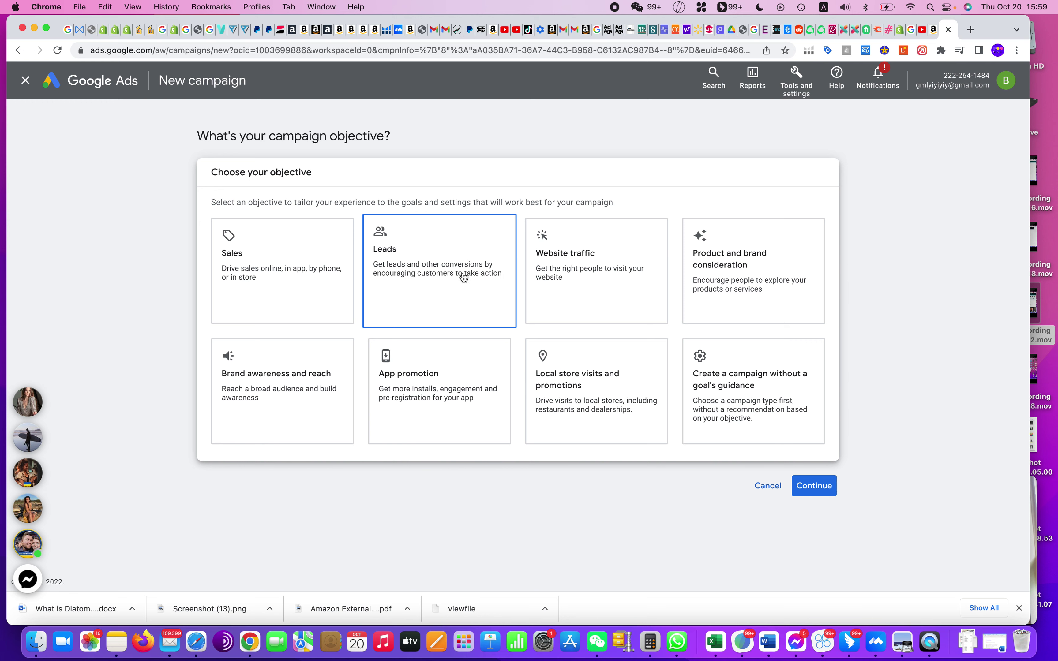
Step: Choose to create the campaign without a goal's guidance and pick the Search type
left_click(728, 415)
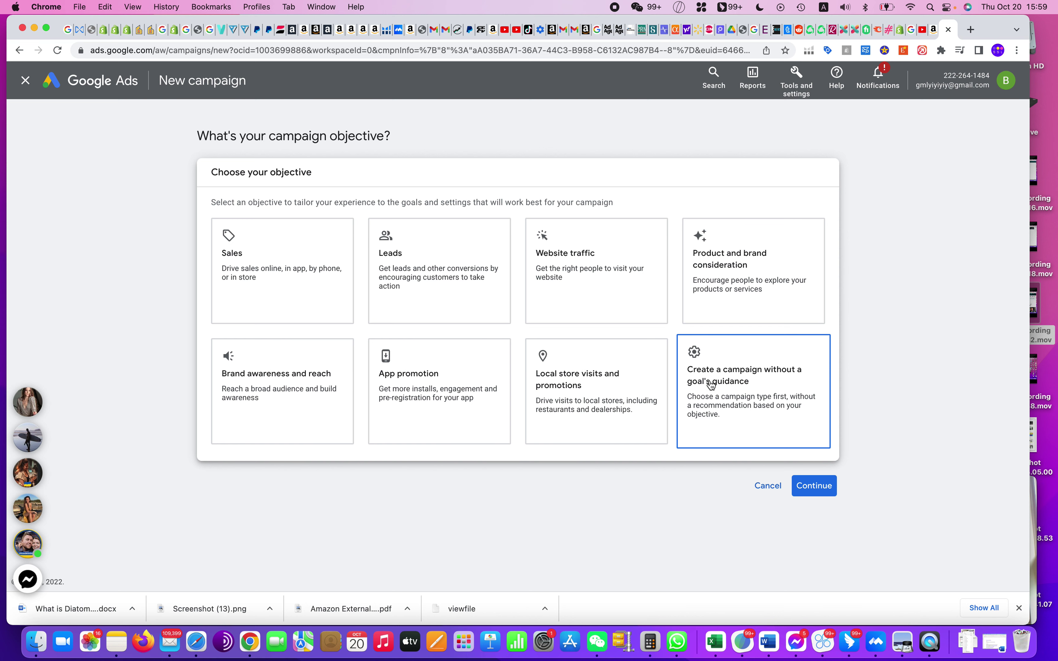
left_click(749, 385)
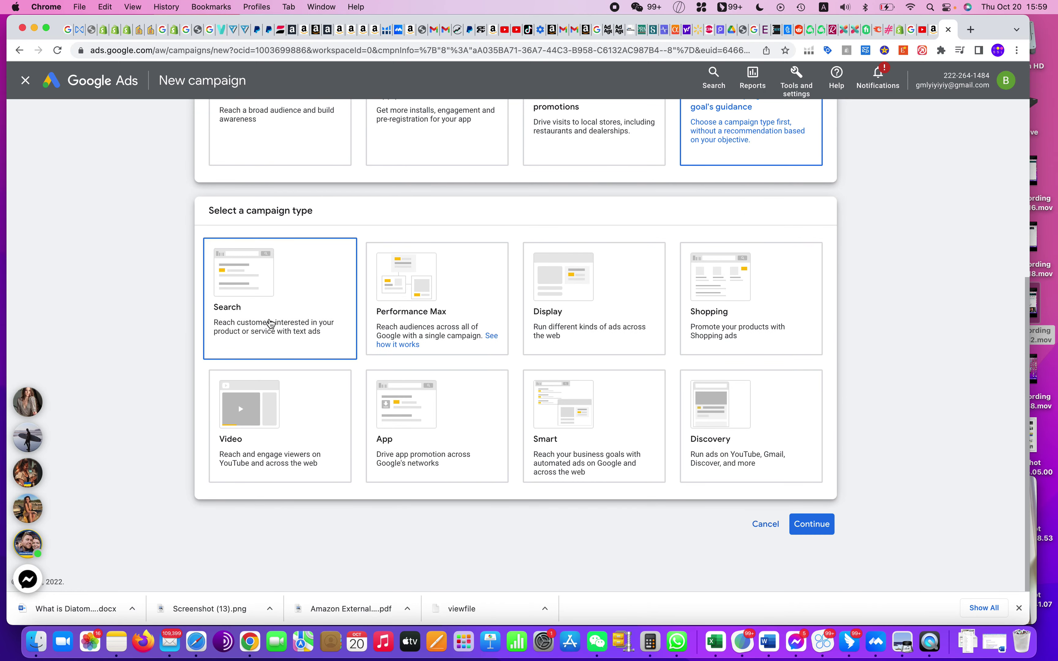
left_click(269, 315)
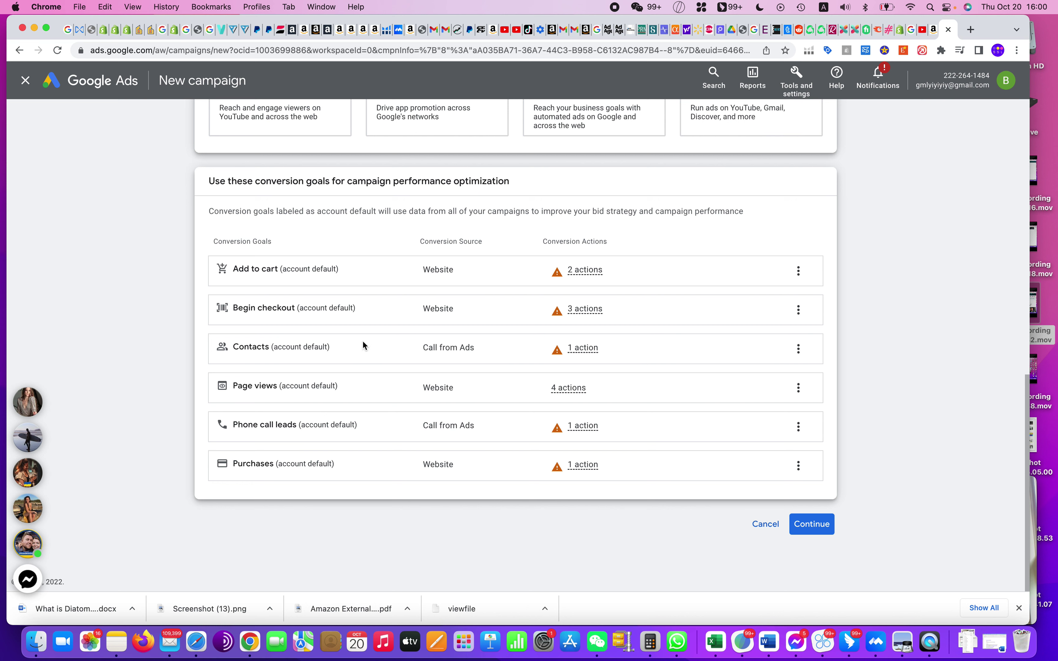
Step: Tick Website visits as the desired result and get the website field ready
left_click(818, 529)
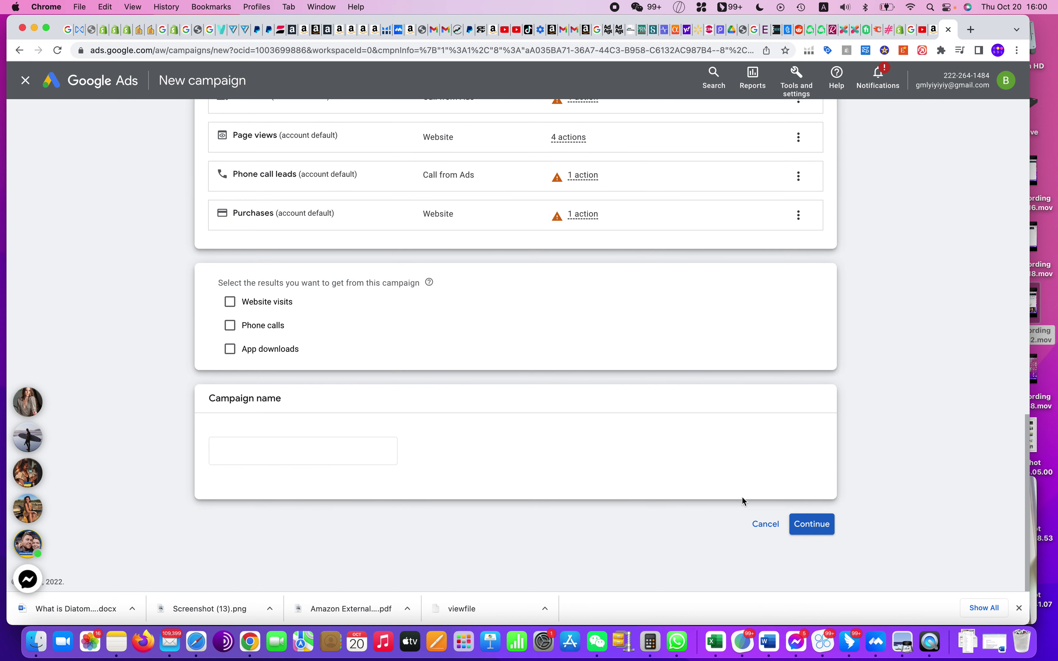
left_click(255, 304)
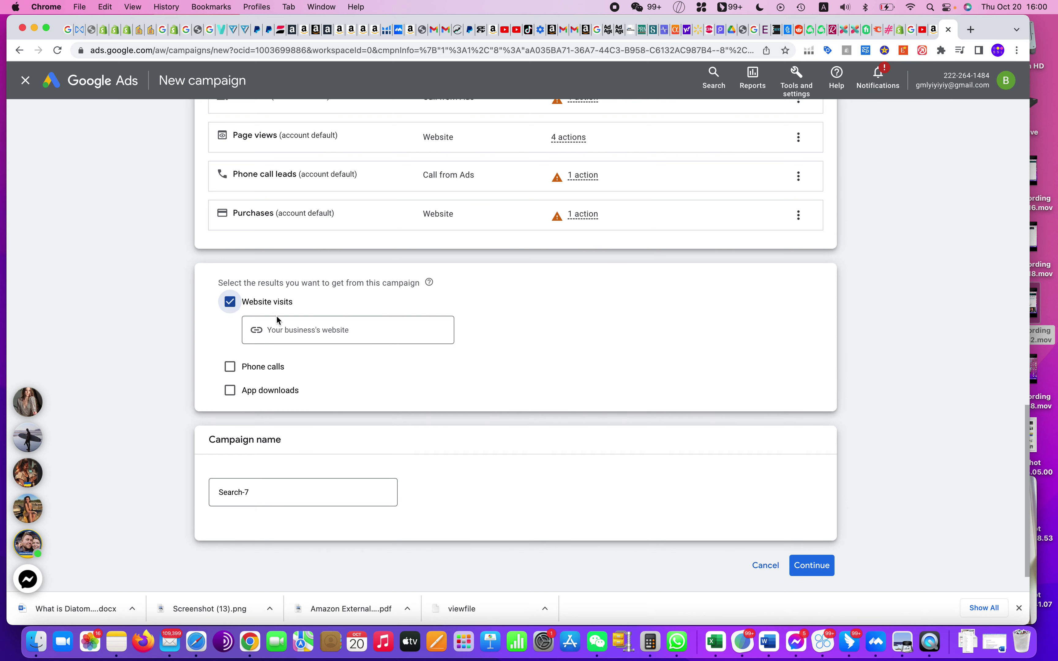
left_click(287, 329)
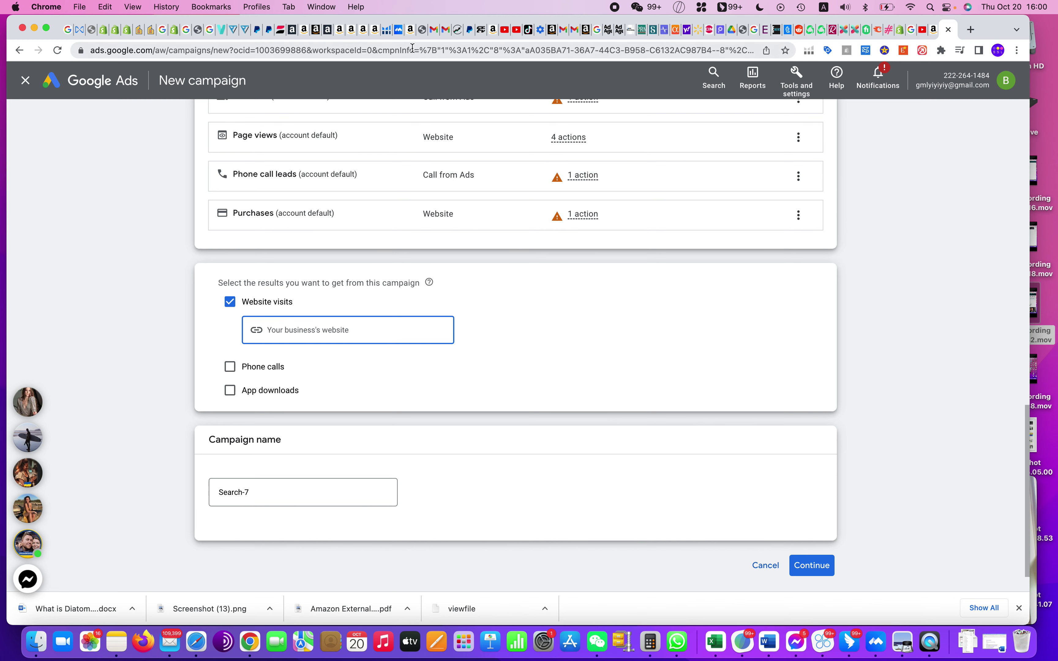
left_click(315, 38)
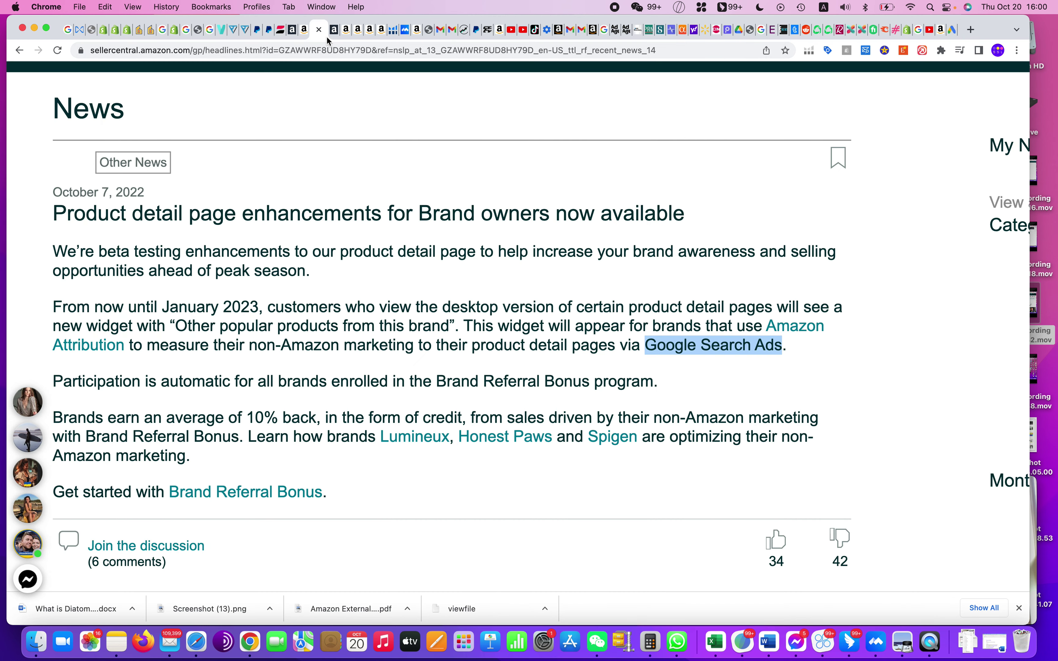
Step: Copy the Google Search attribution tag URL from Amazon Attribution and return to Google Ads
left_click(300, 38)
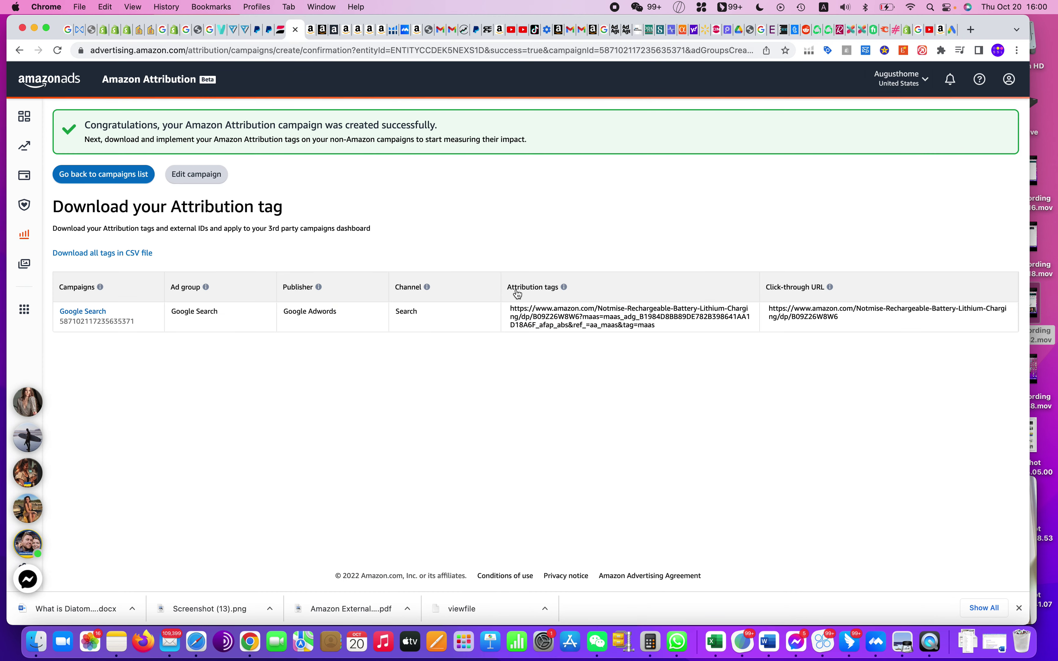
left_click_drag(510, 309, 664, 325)
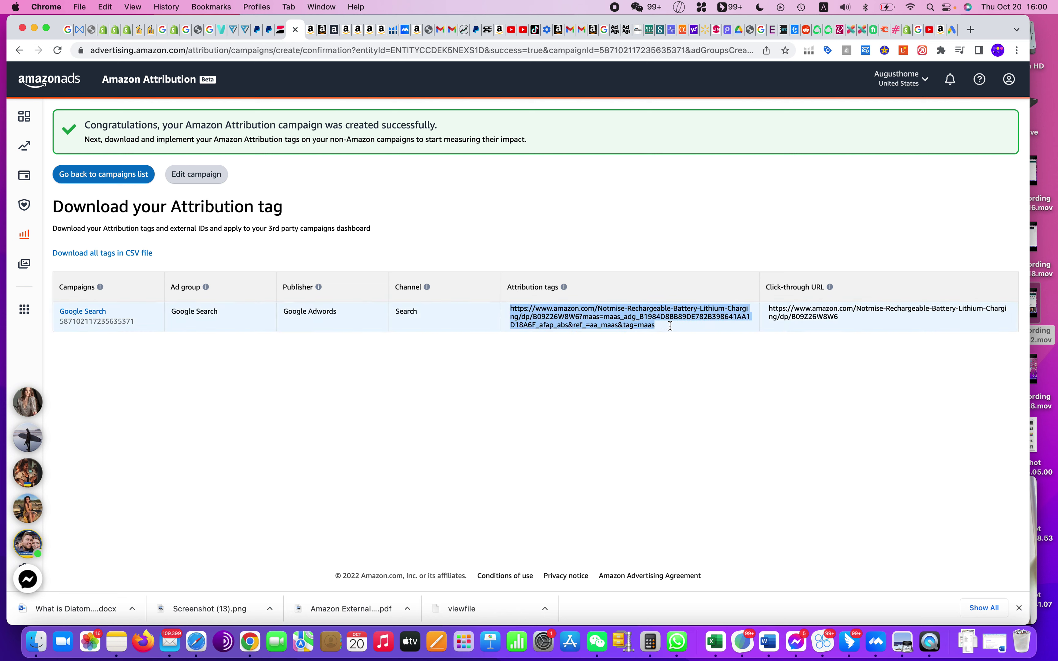
right_click(610, 305)
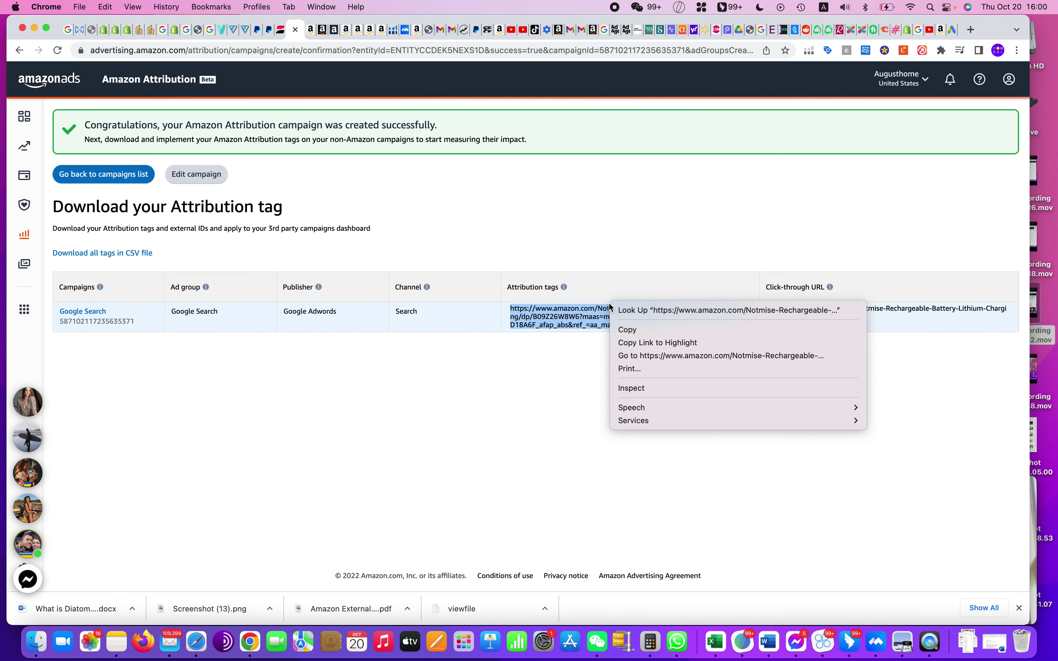
left_click(662, 333)
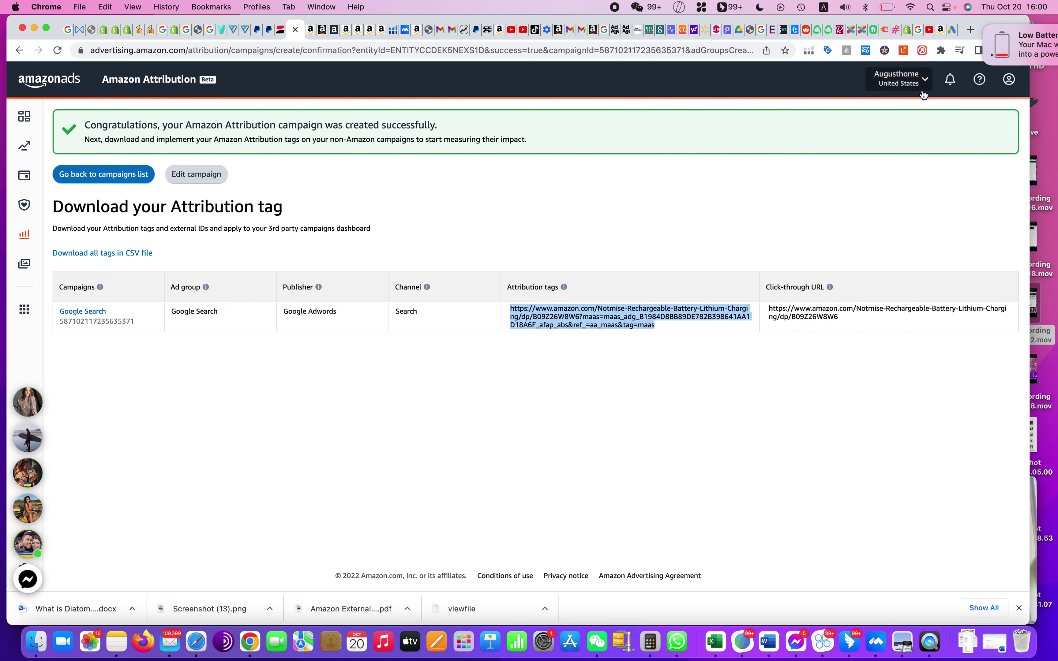
left_click(850, 29)
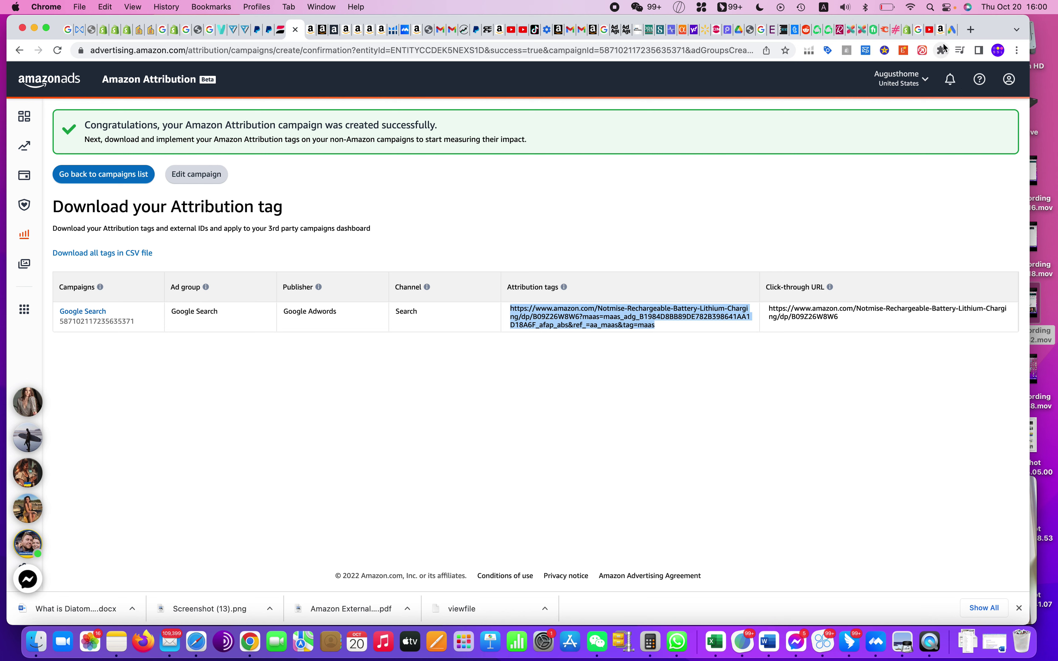
left_click(947, 33)
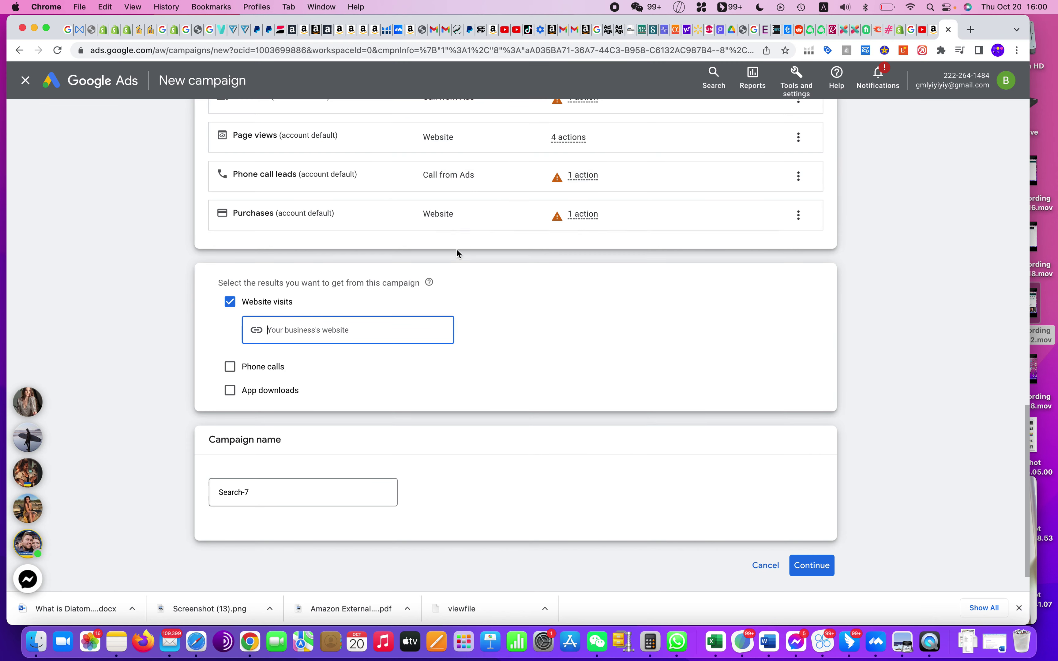
Step: Paste the Amazon attribution URL as the website and rename Search-7 to 'Amazon Attribution'
right_click(324, 333)
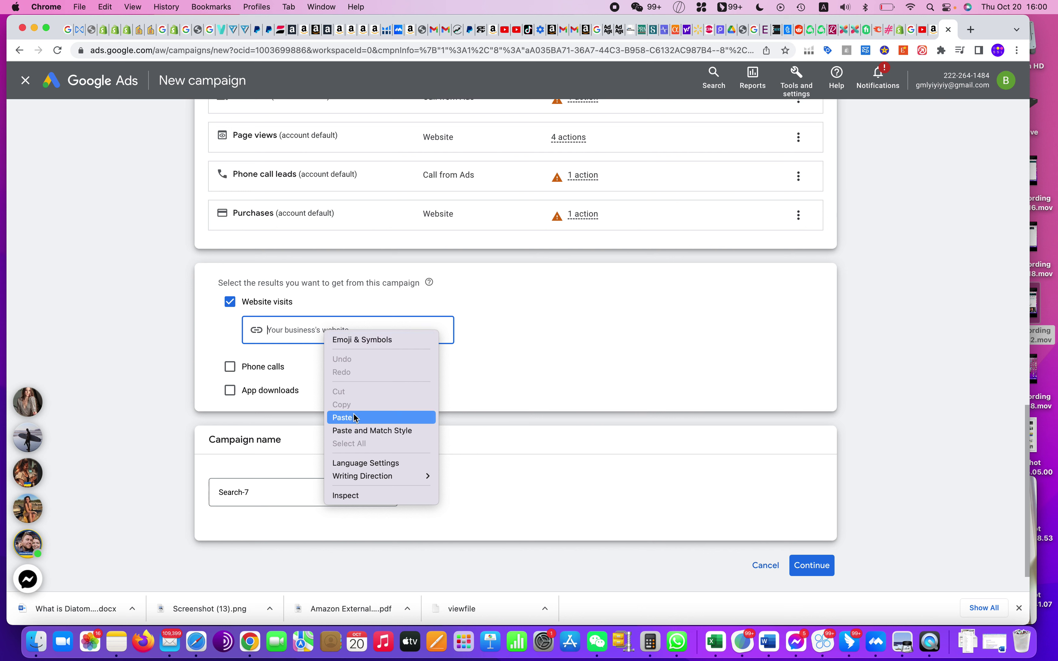
left_click(359, 418)
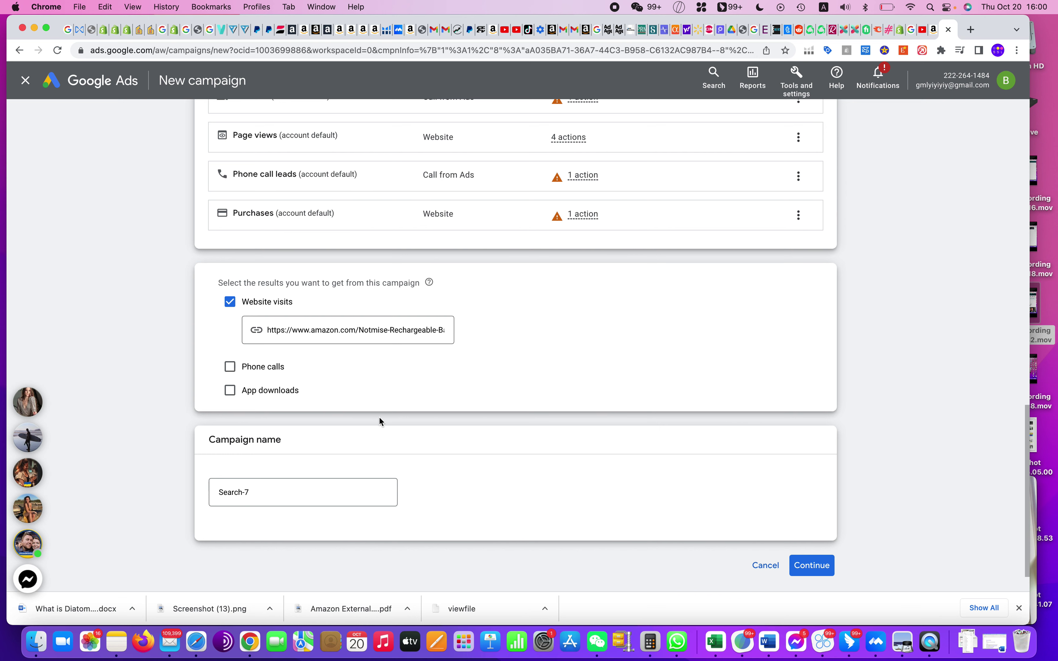
scroll(379, 421, "down", 2)
triple_click(275, 451)
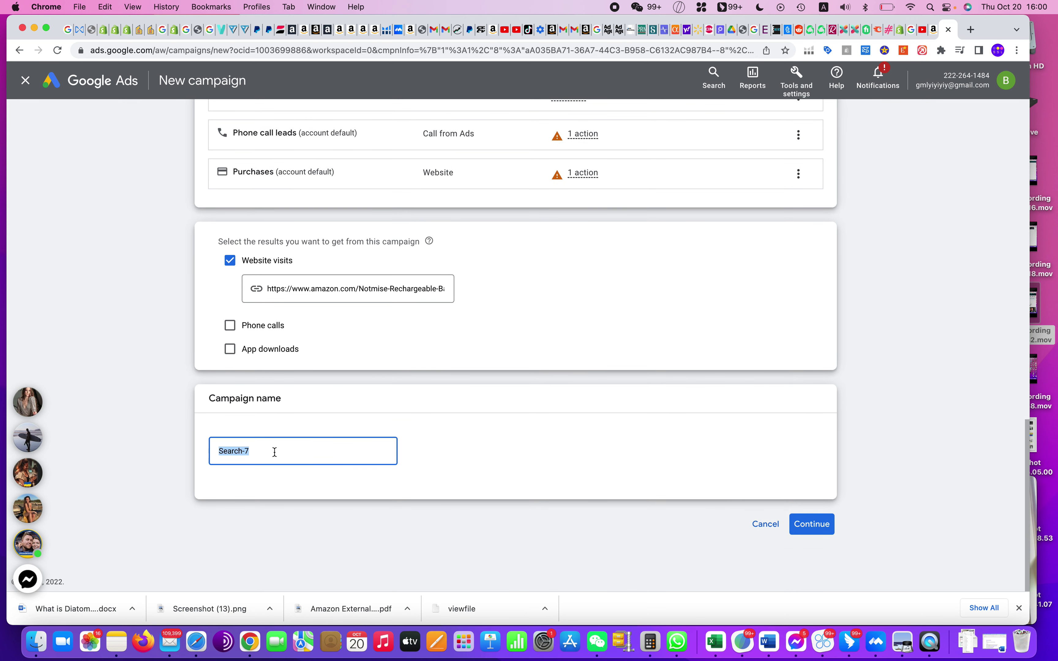
type("Amazon Attribution")
Step: On the Bidding step keep Conversions as the focus, then proceed to campaign settings
left_click(804, 523)
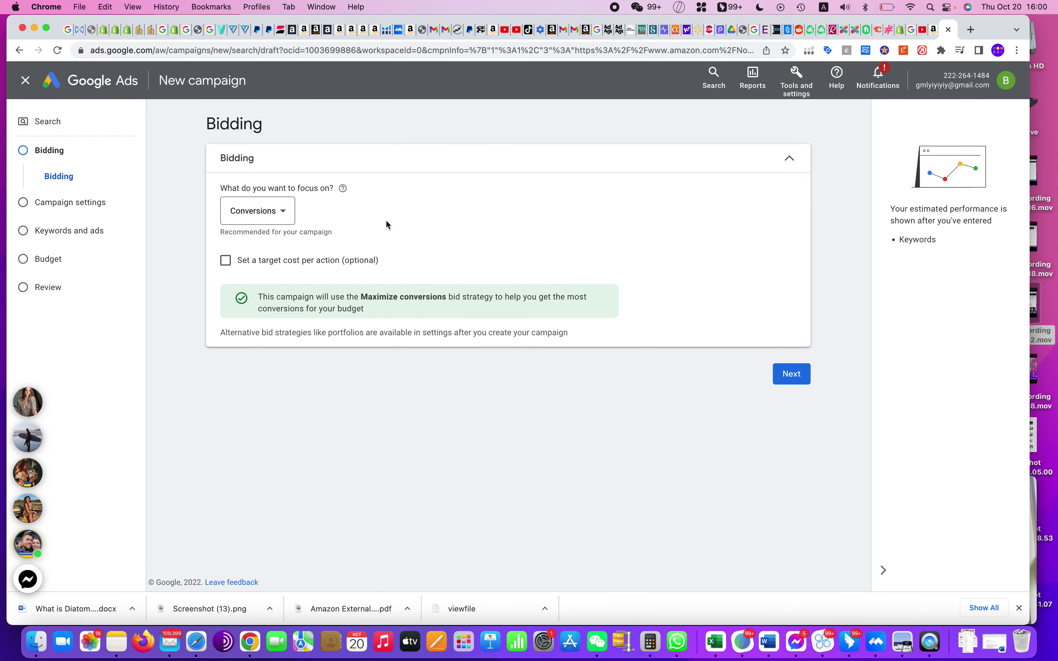
left_click(280, 213)
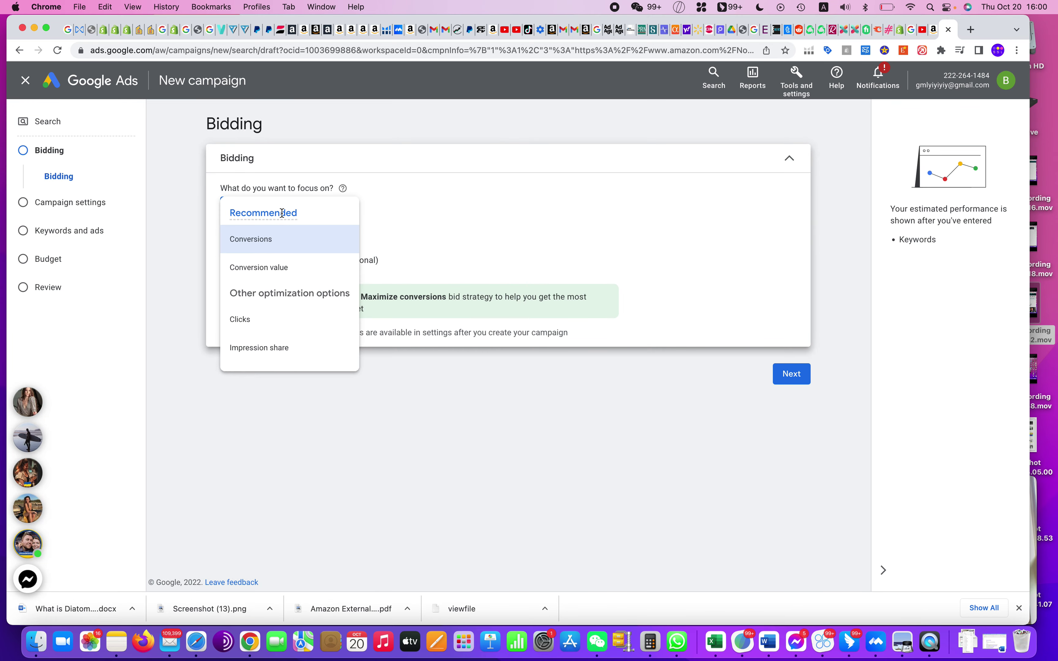
left_click(182, 306)
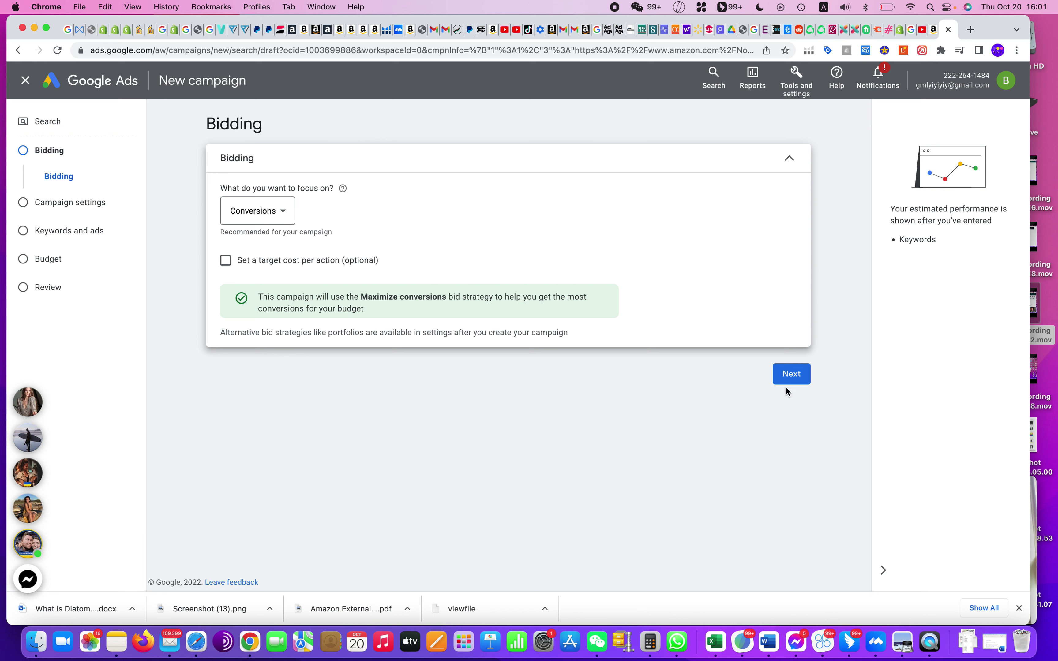
left_click(796, 383)
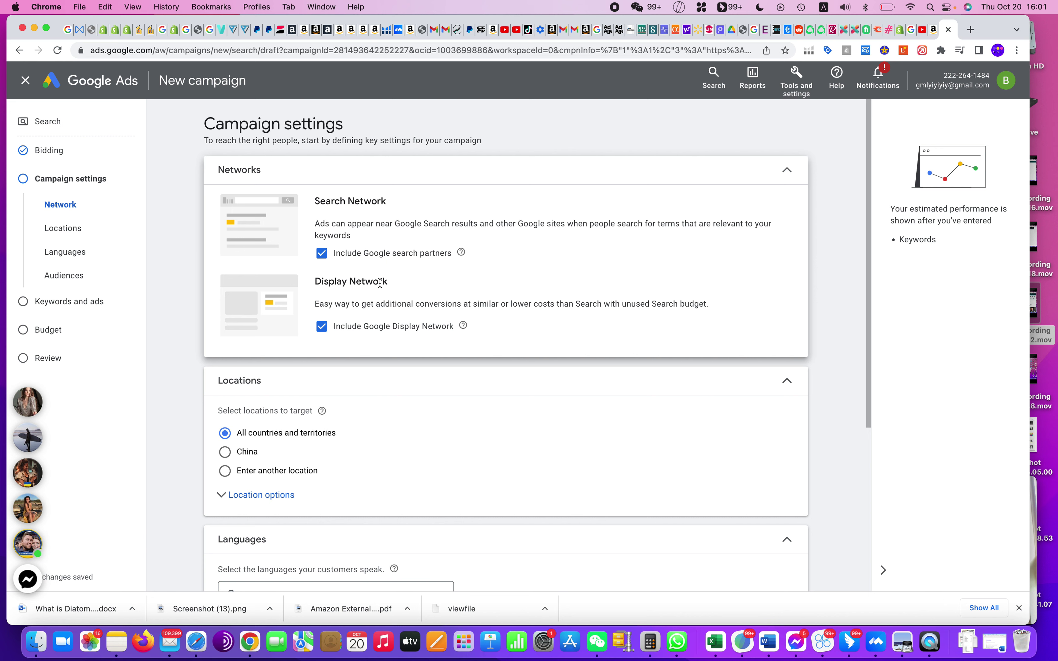
Step: Untick Include Google Display Network, leaving Search Network with search partners only
left_click(321, 327)
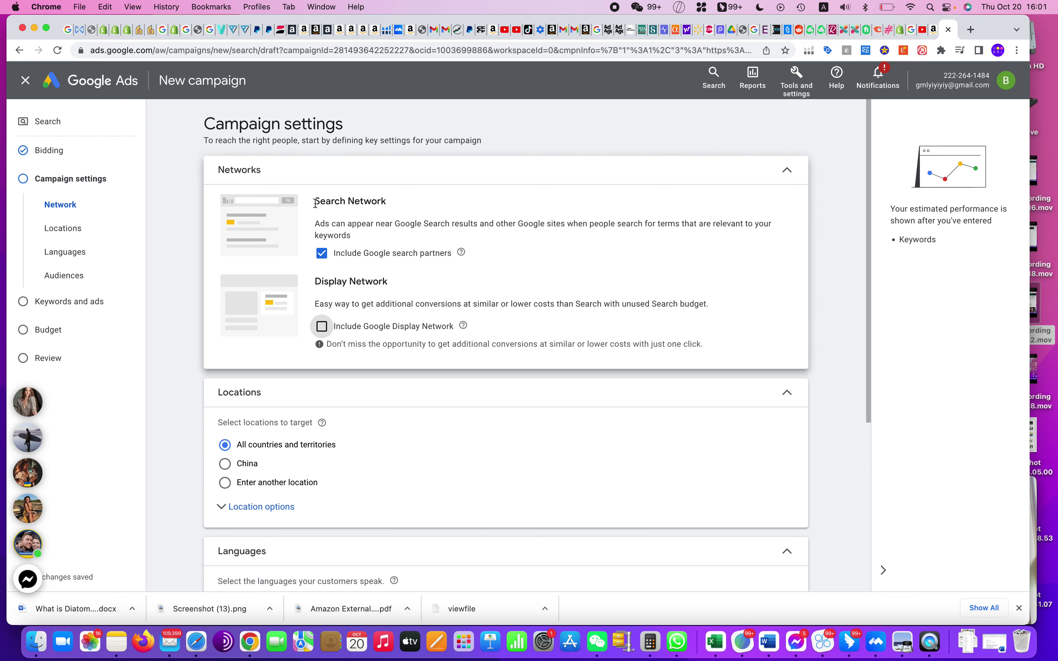
scroll(349, 382, "down", 5)
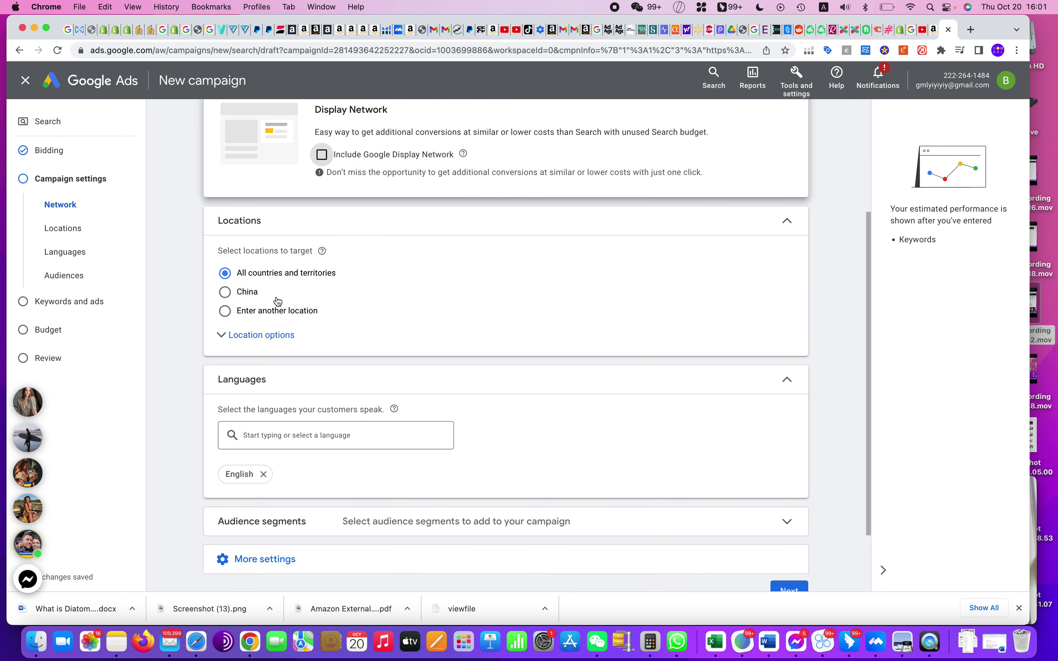
Step: Set location options to Presence: people in or regularly in targeted locations, then collapse Locations
left_click(252, 335)
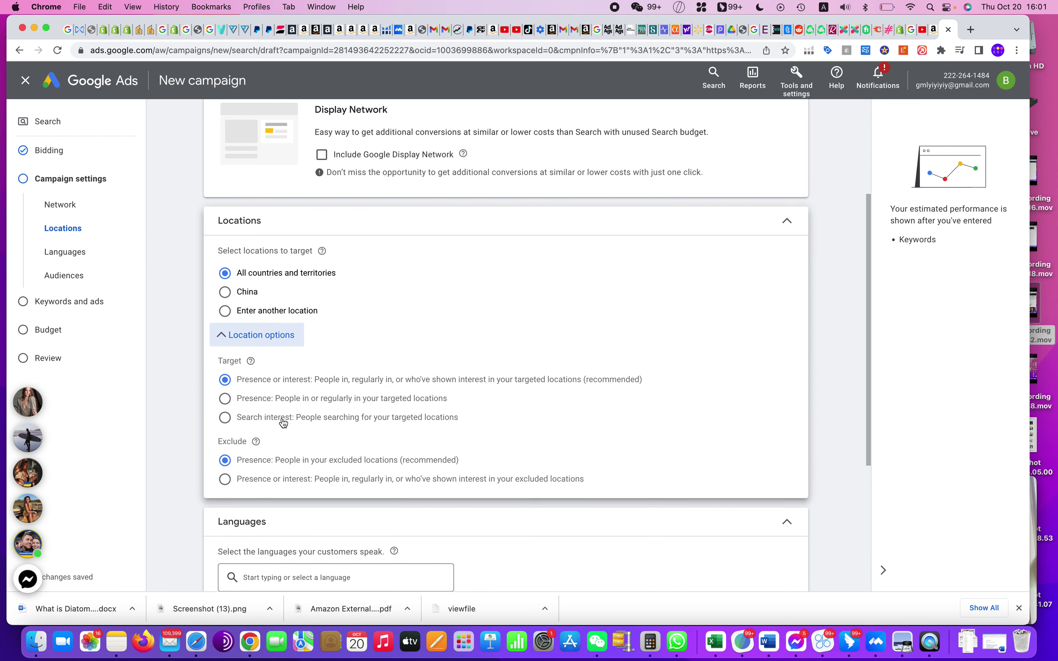
scroll(322, 350, "down", 2)
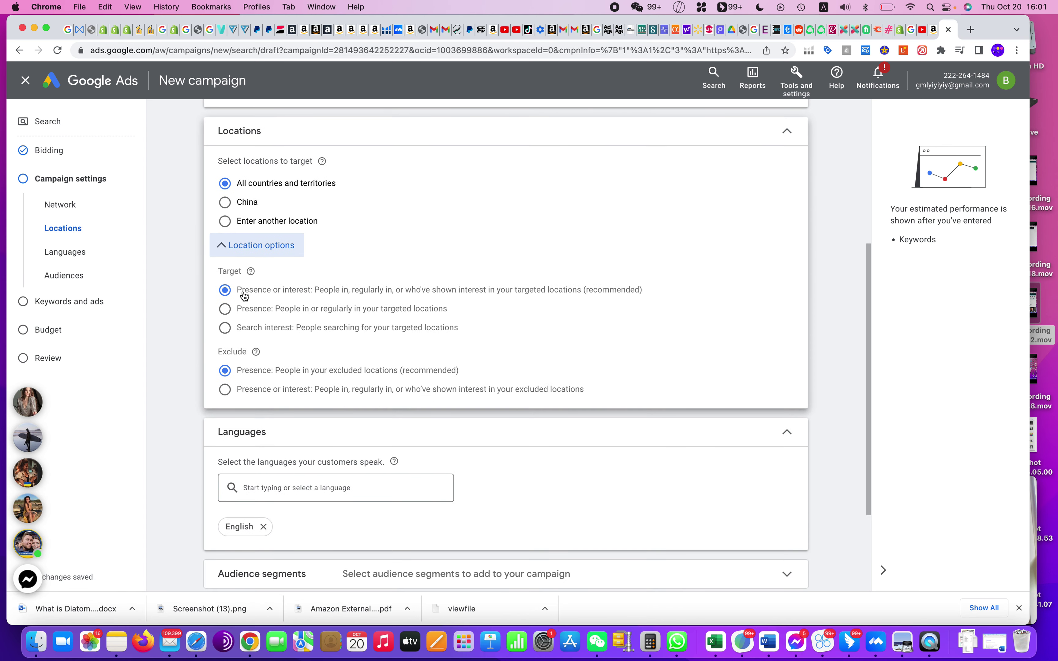
left_click_drag(240, 296, 312, 298)
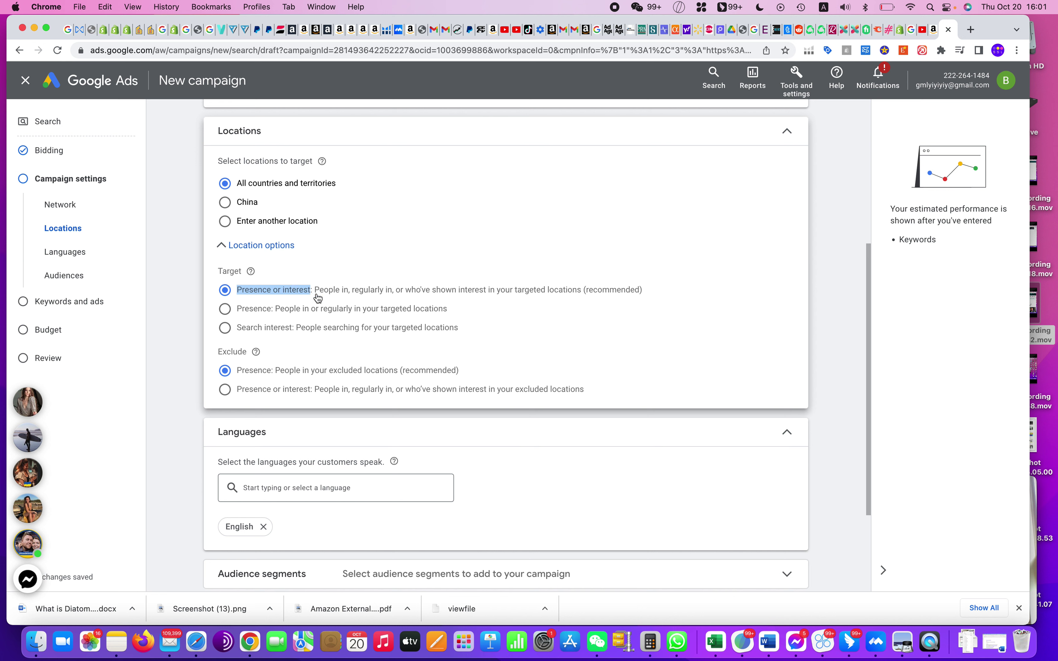
left_click(239, 314)
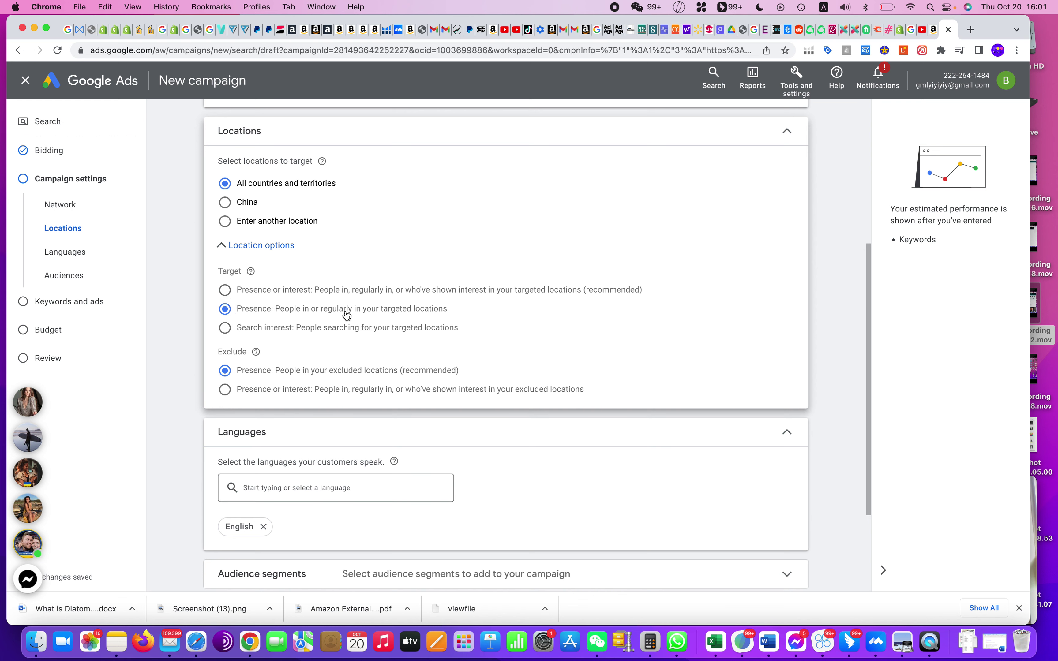
scroll(347, 314, "up", 5)
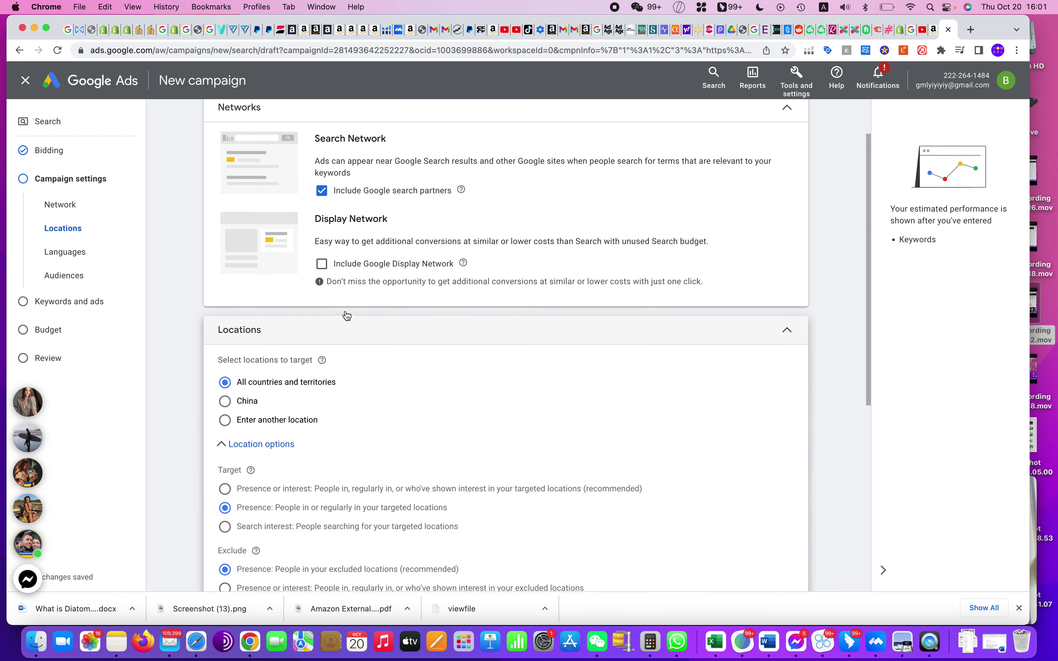
left_click(787, 330)
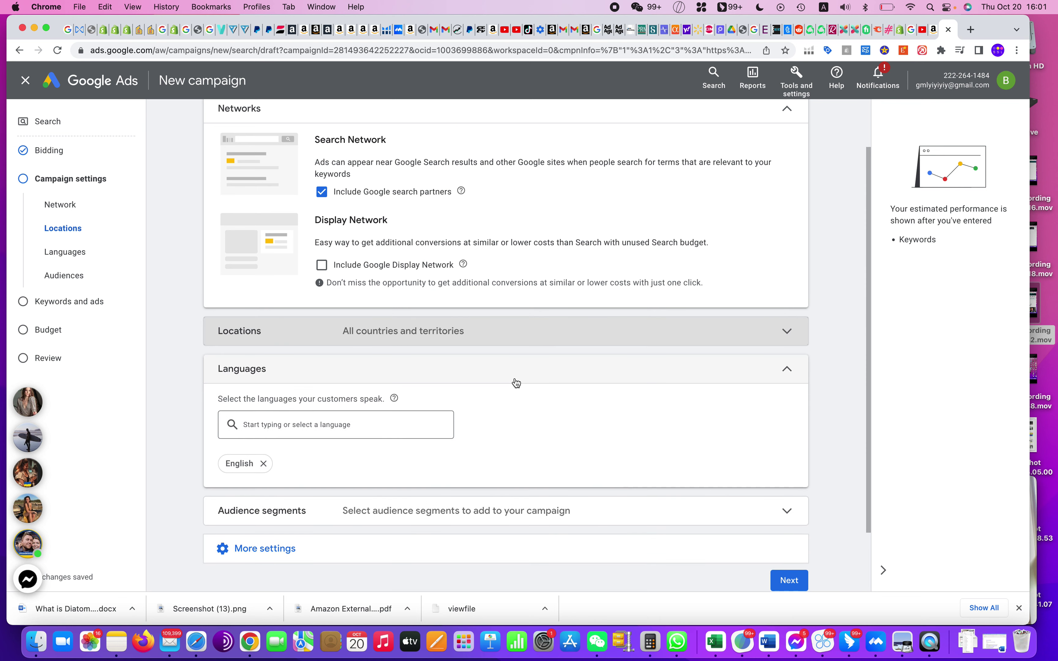
scroll(516, 382, "down", 2)
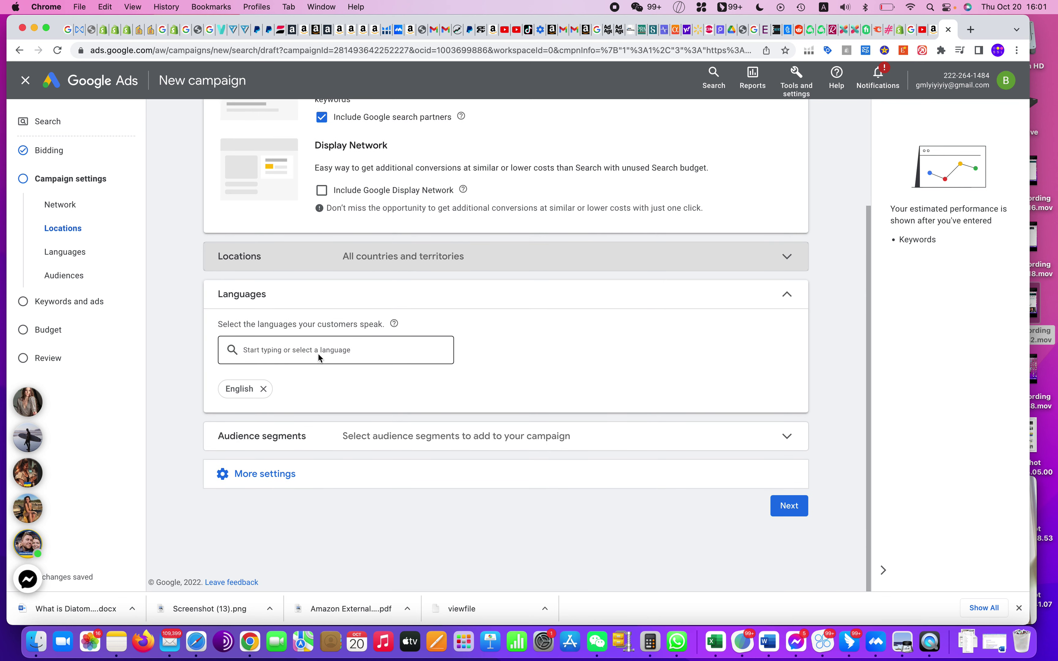
Step: Switch the location target from all countries to China, leaving English as the only language
left_click(306, 346)
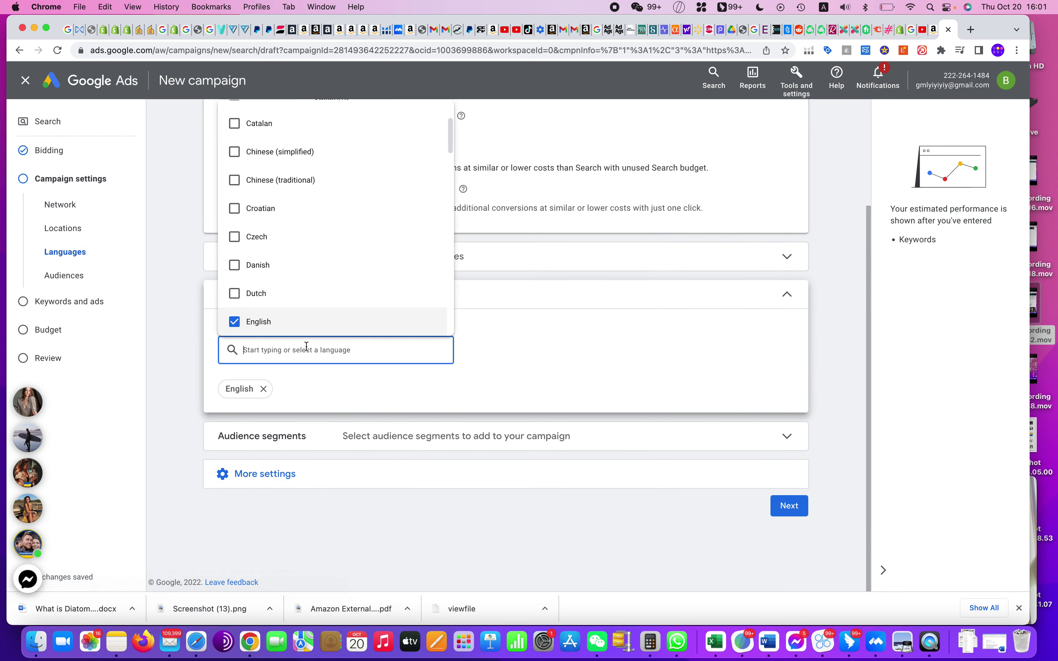
left_click(182, 396)
scroll(341, 431, "up", 3)
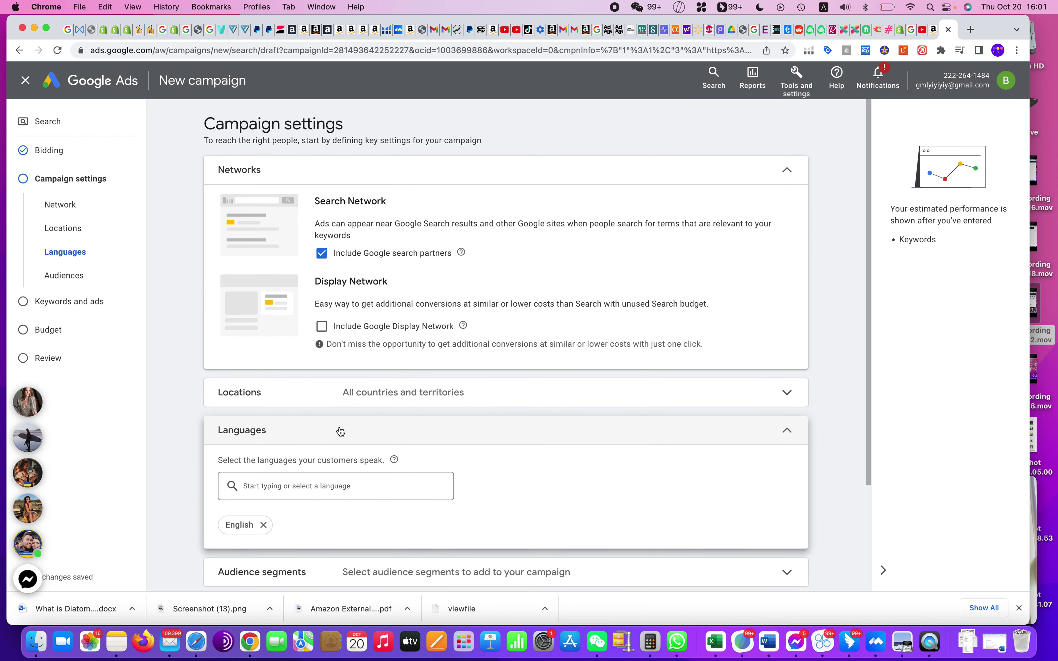
left_click(483, 399)
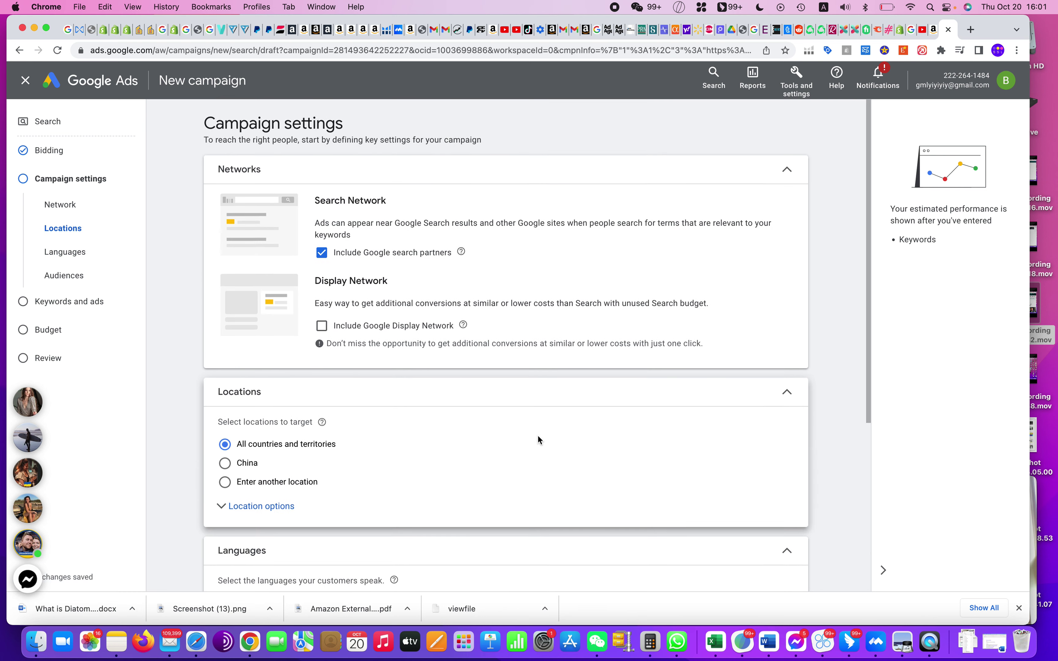
scroll(321, 419, "down", 3)
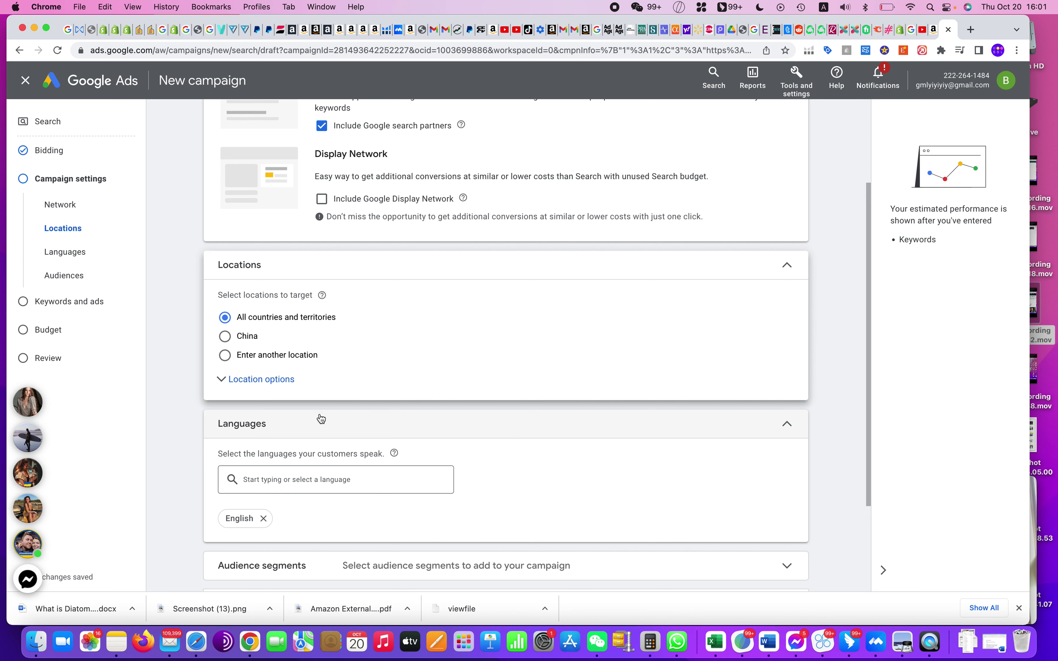
left_click(238, 337)
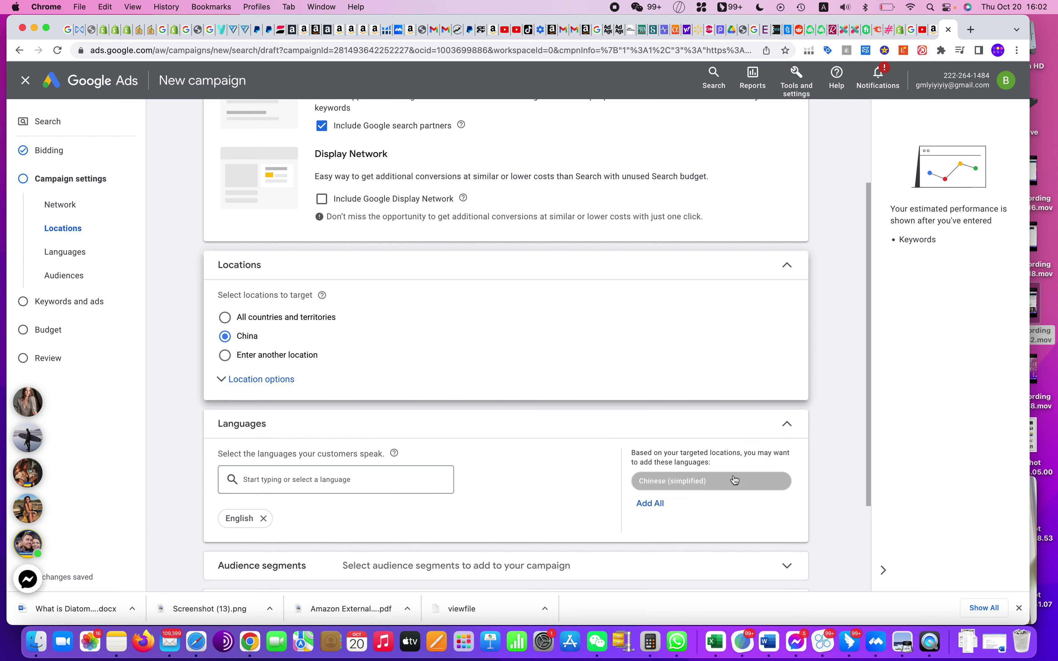
left_click(365, 482)
type("un")
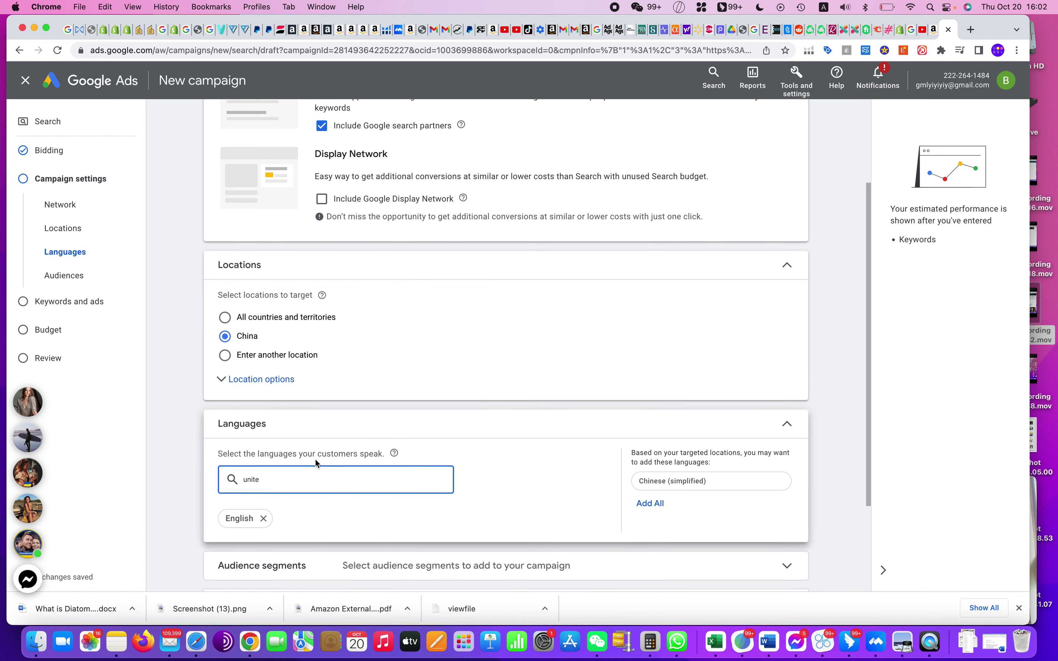
type("ite")
key("BackSpace")
key("BackSpace")
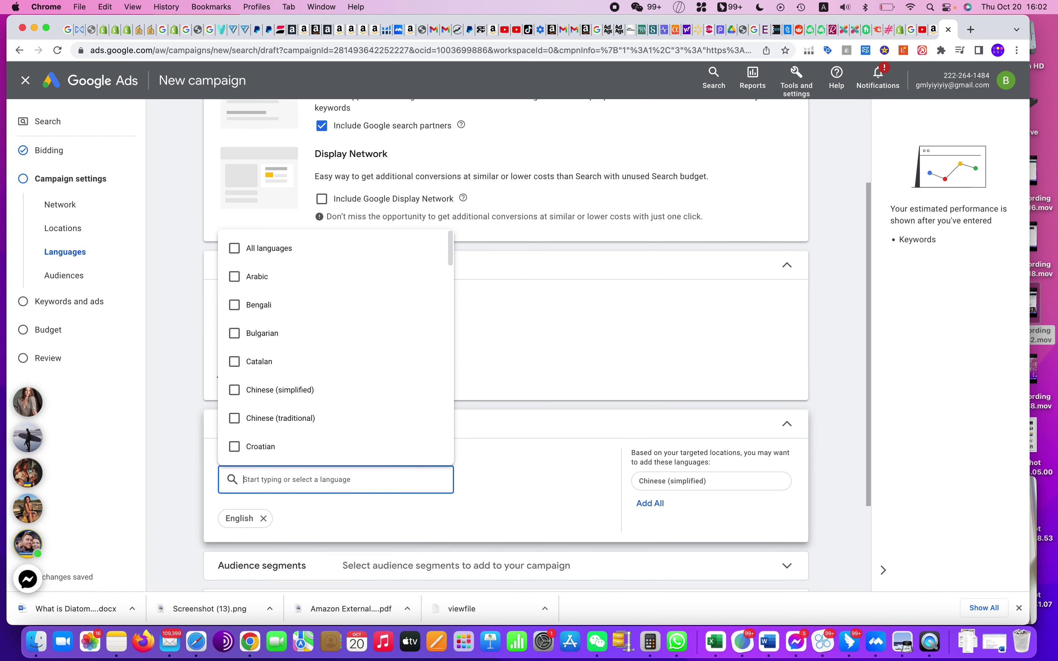
left_click(142, 415)
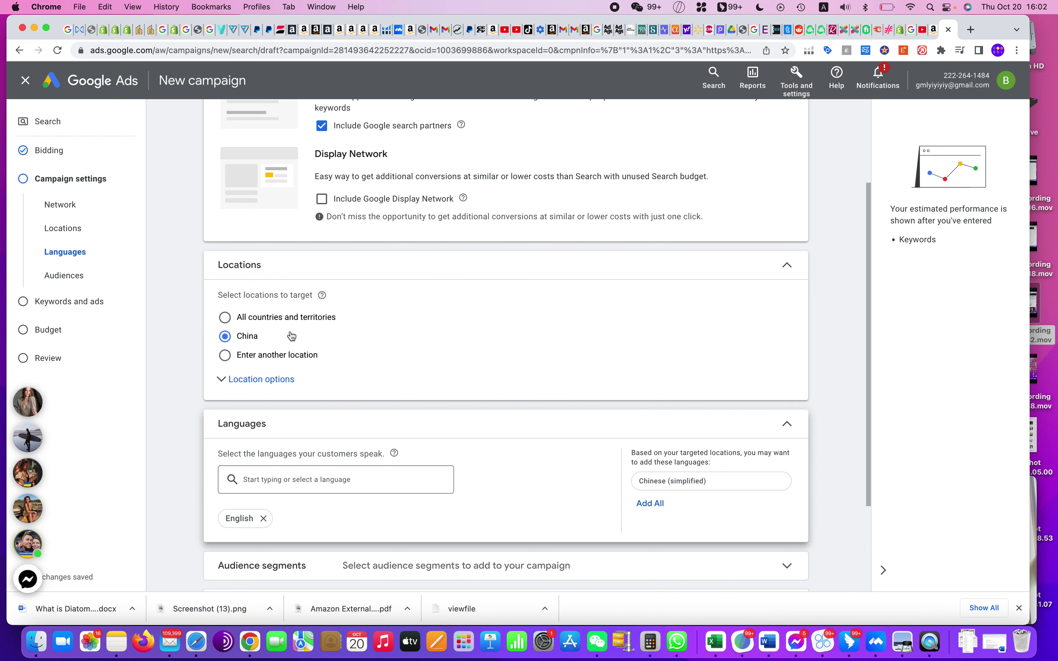
Step: Search 'uni' under Enter another location and target United States as the campaign's location
left_click(286, 355)
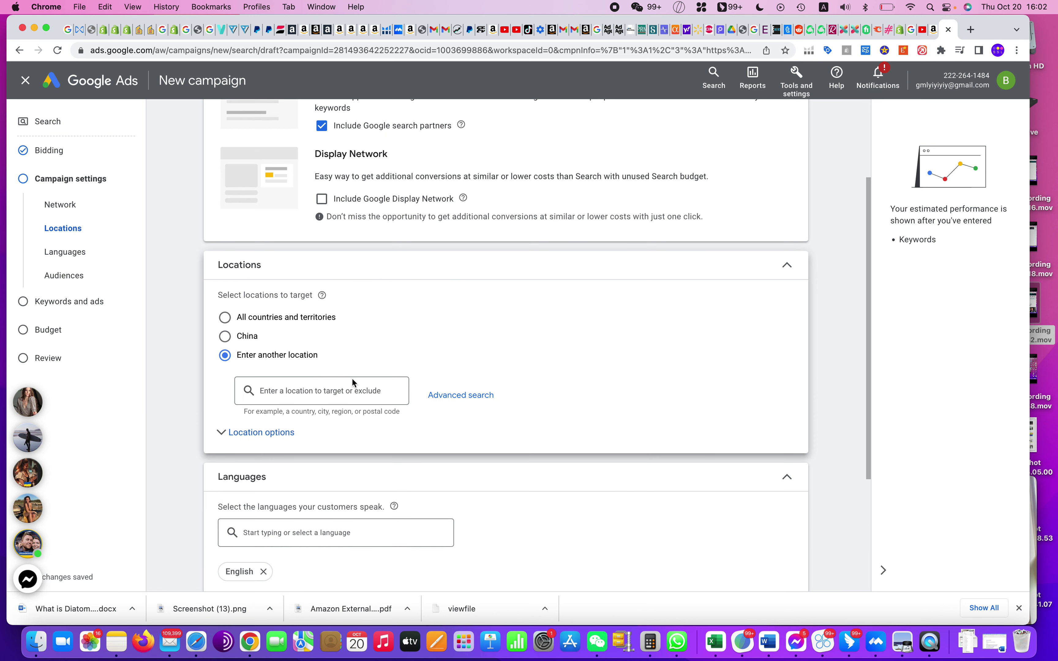
type("uni")
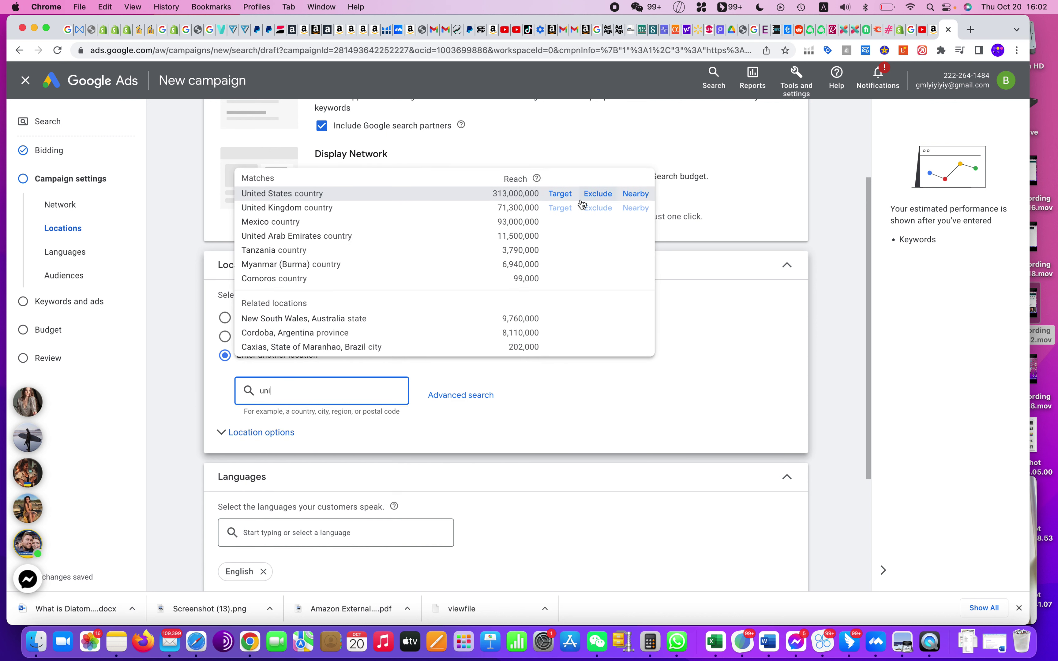
left_click(559, 193)
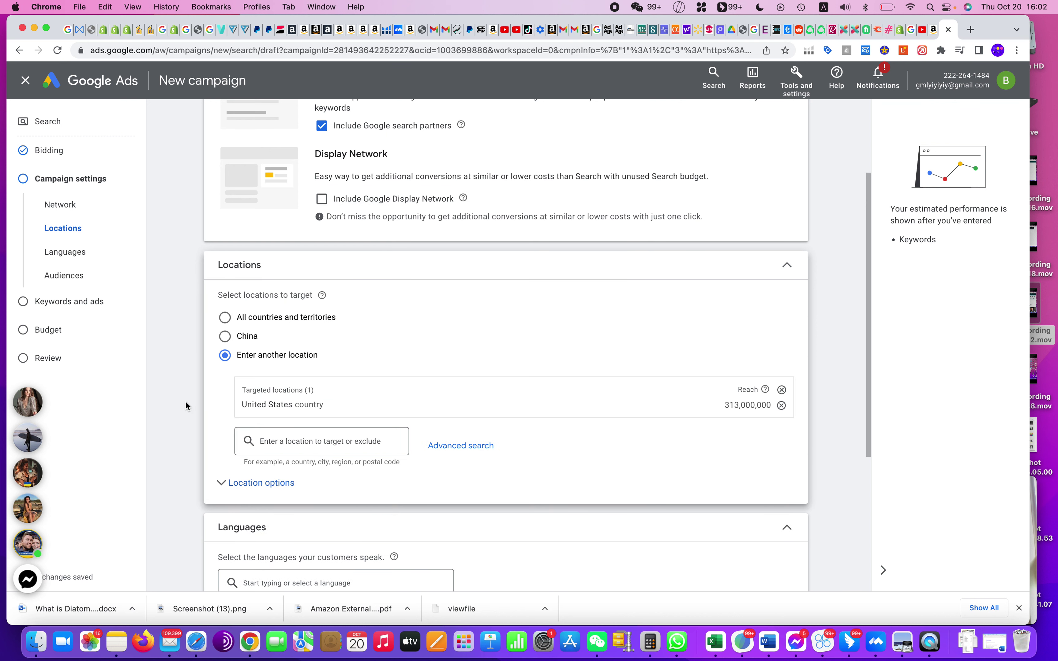
scroll(185, 401, "down", 5)
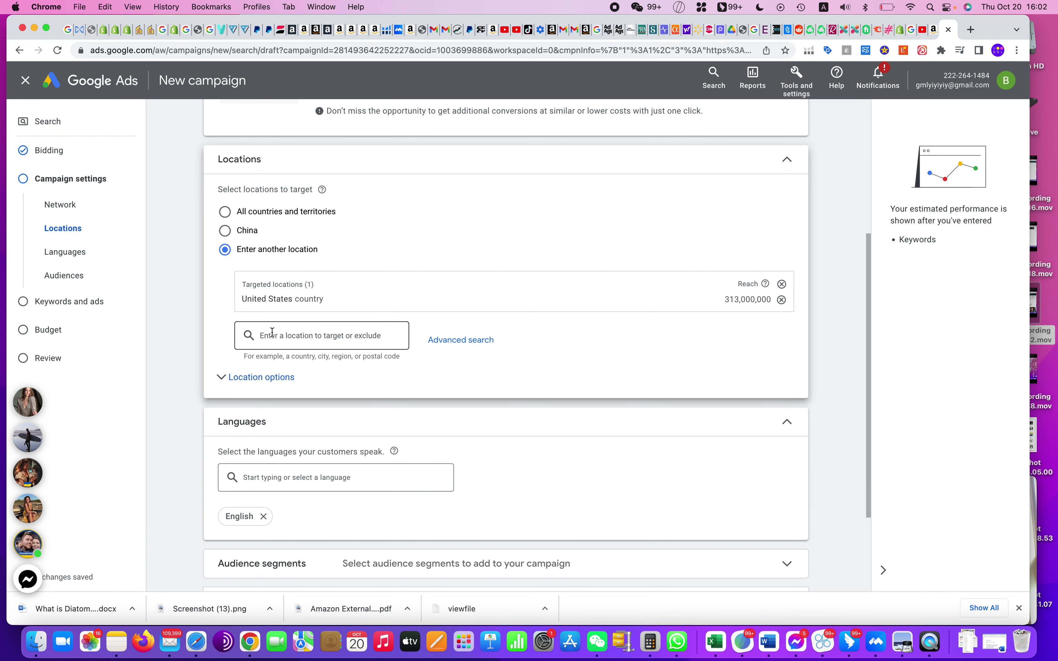
scroll(315, 307, "down", 5)
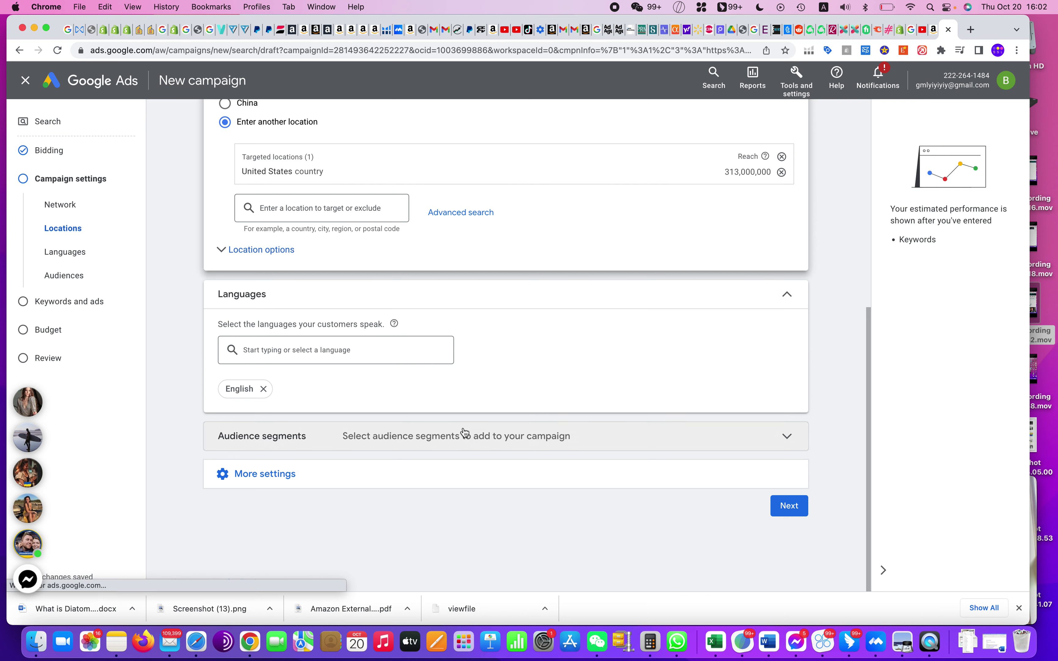
left_click(483, 431)
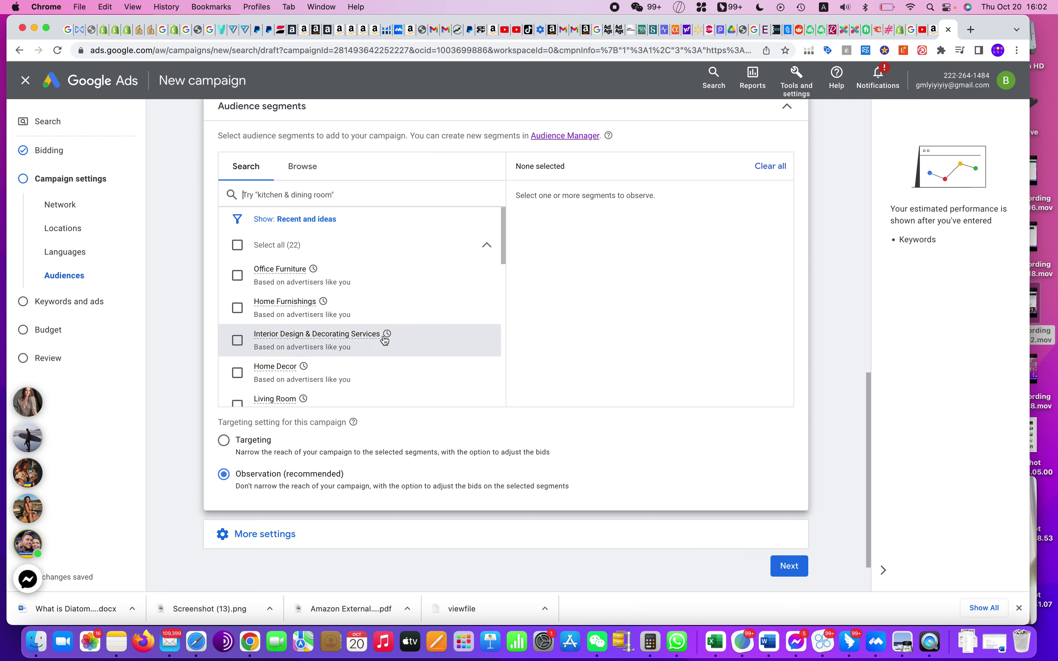
Step: Browse the 22 suggested audience segments, such as Office Furniture and Home Furnishings, set to Observation
mouse_move(384, 340)
scroll(384, 340, "down", 5)
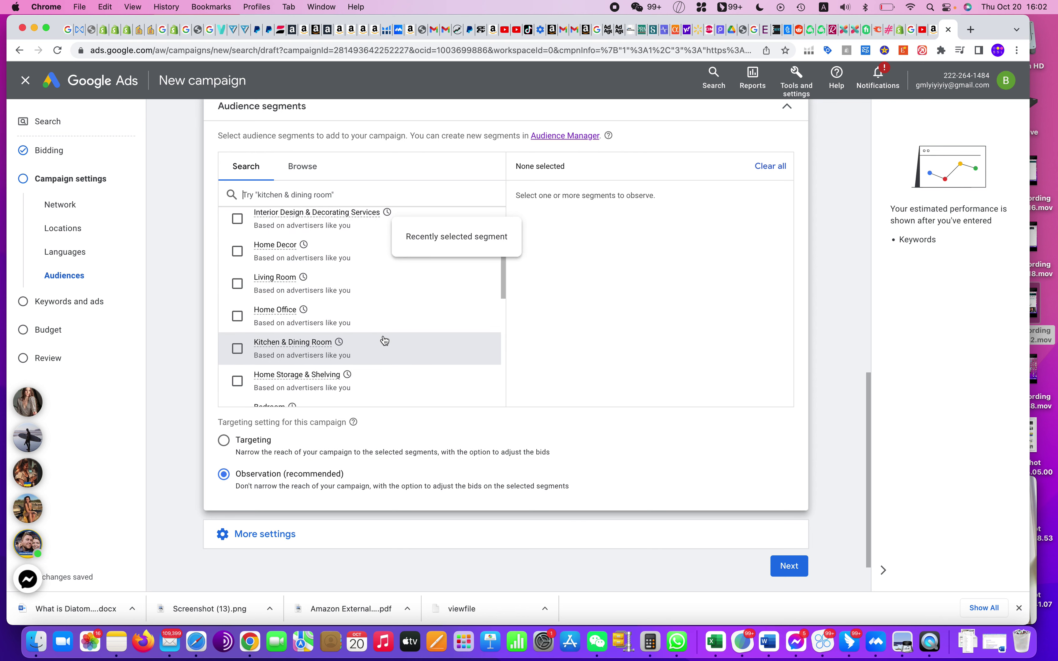
scroll(384, 340, "up", 5)
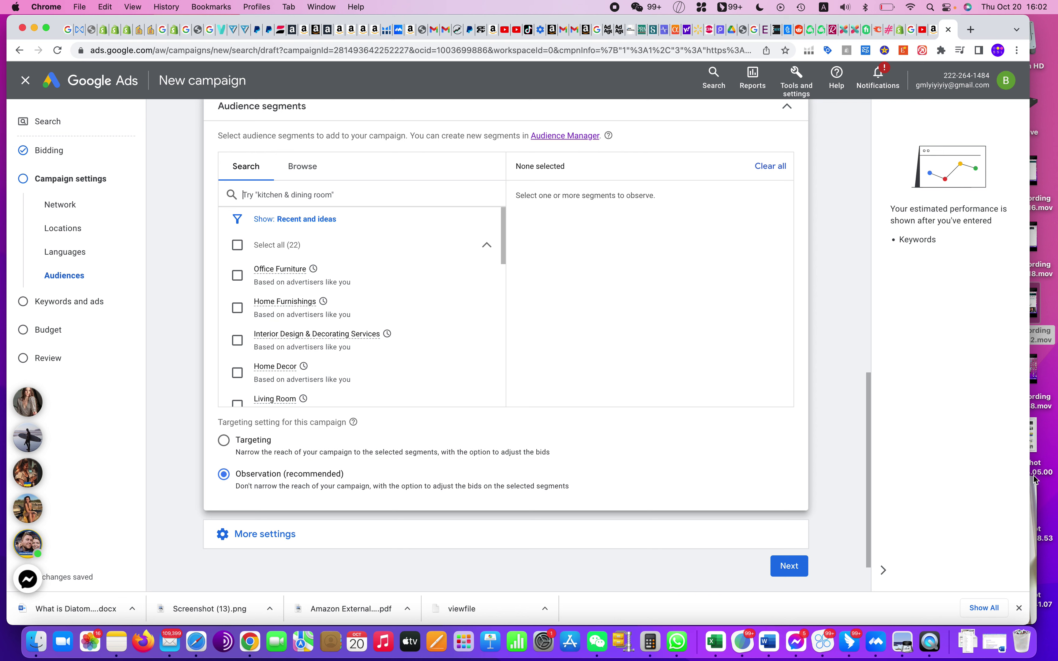
left_click(1034, 500)
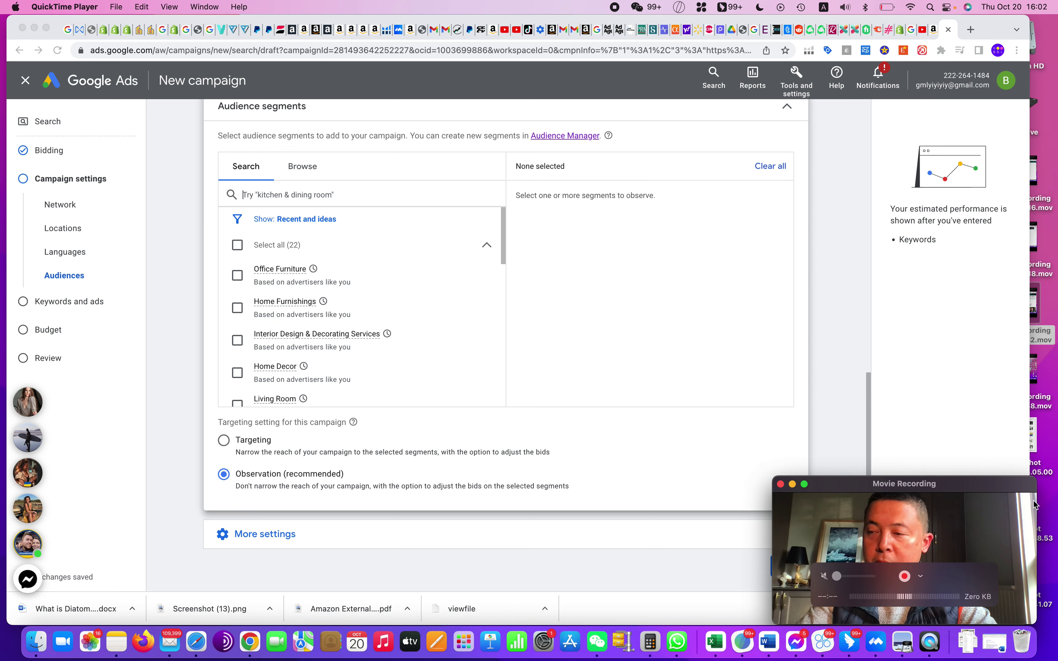
left_click(605, 399)
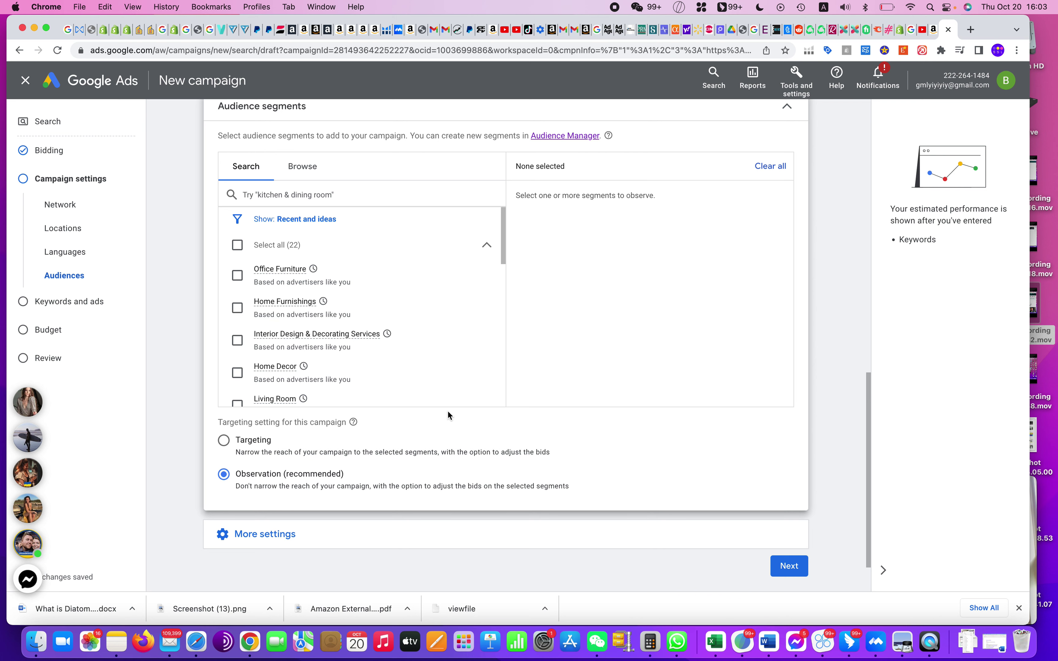
scroll(448, 411, "up", 10)
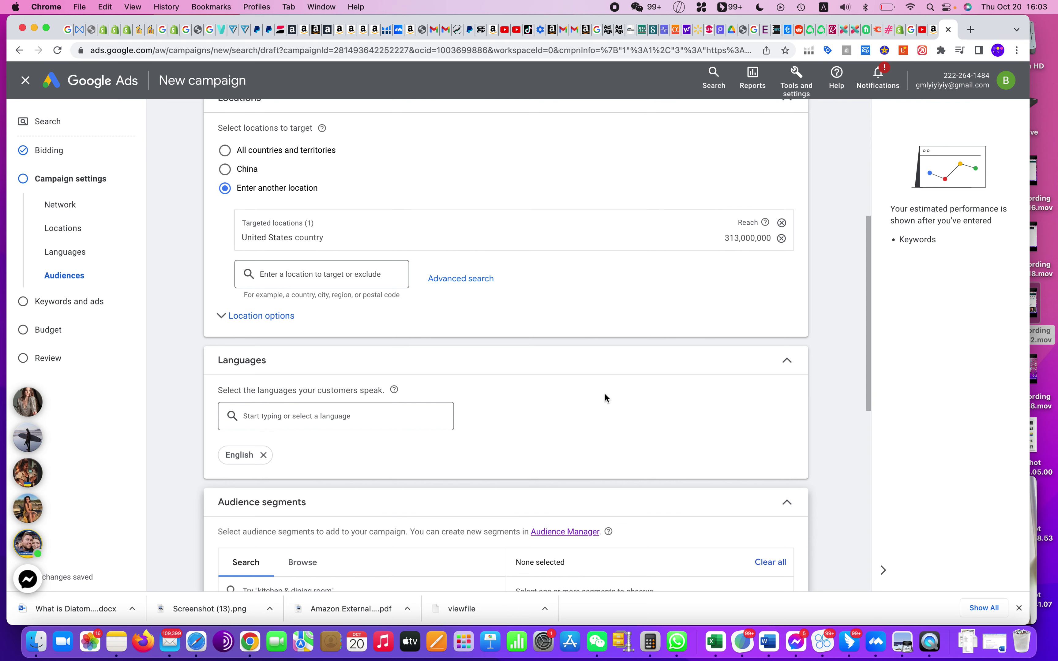
left_click(315, 33)
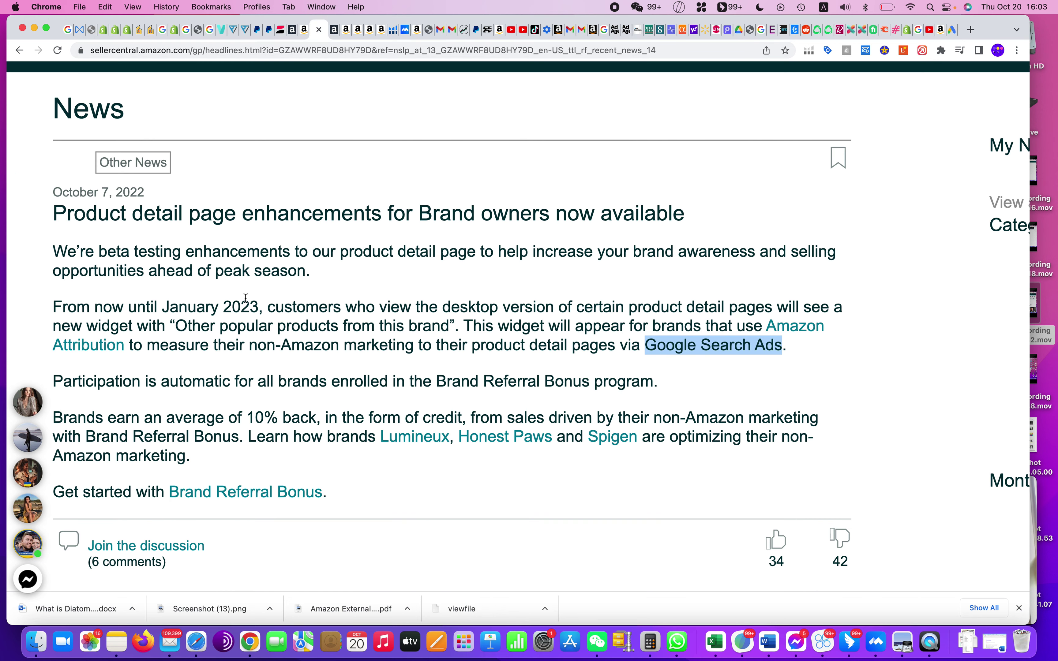
Step: Highlight the 'Other popular products from this brand' phrase in the Seller Central news post
left_click_drag(176, 323, 448, 318)
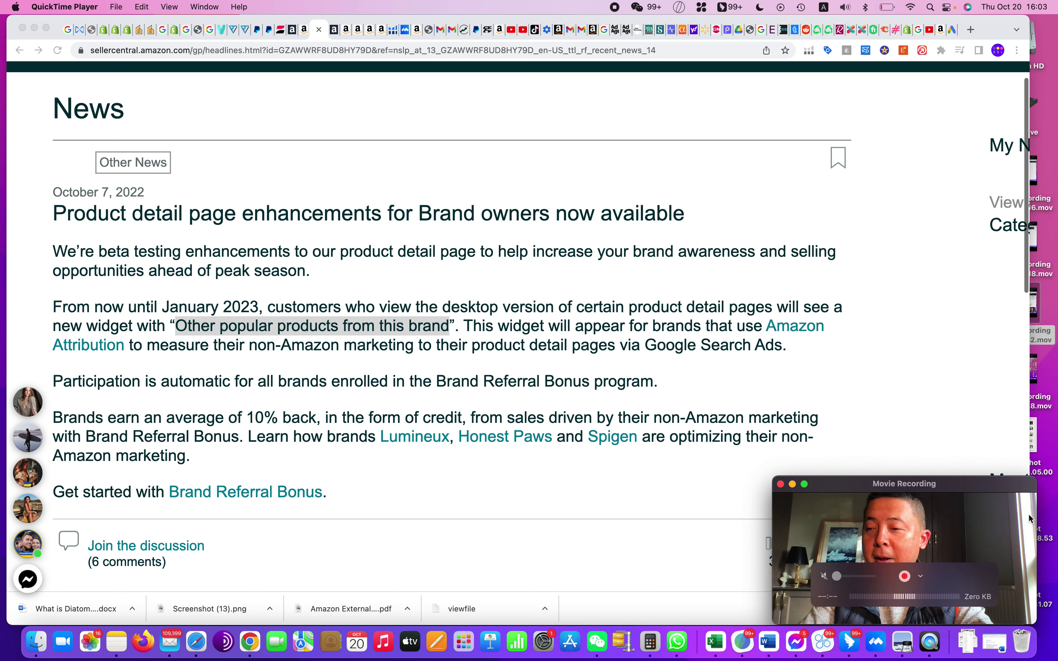
left_click_drag(940, 483, 859, 360)
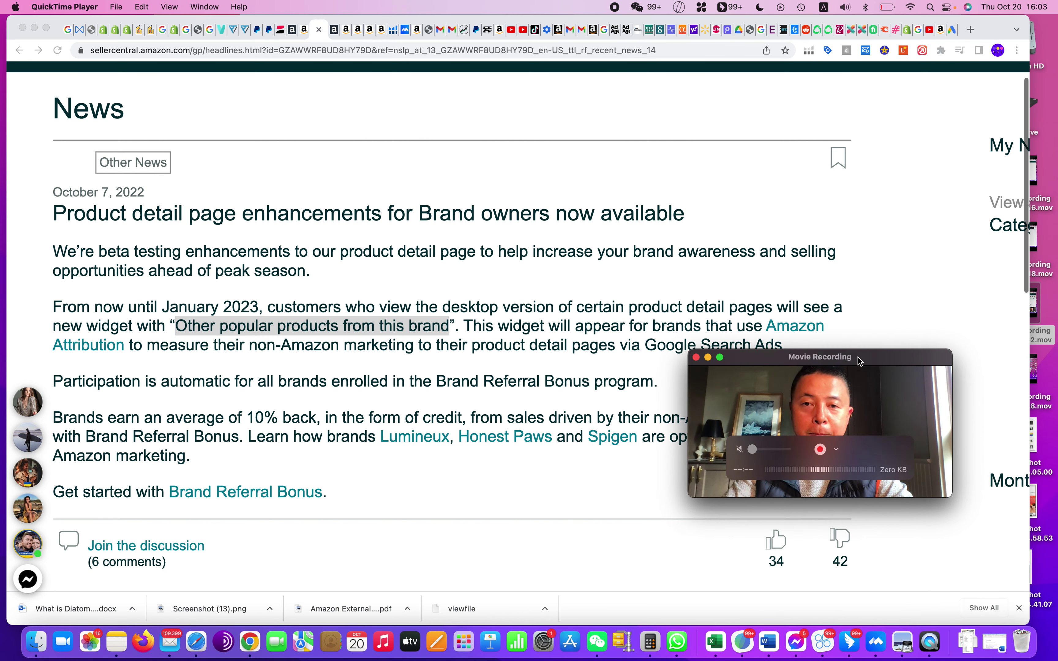